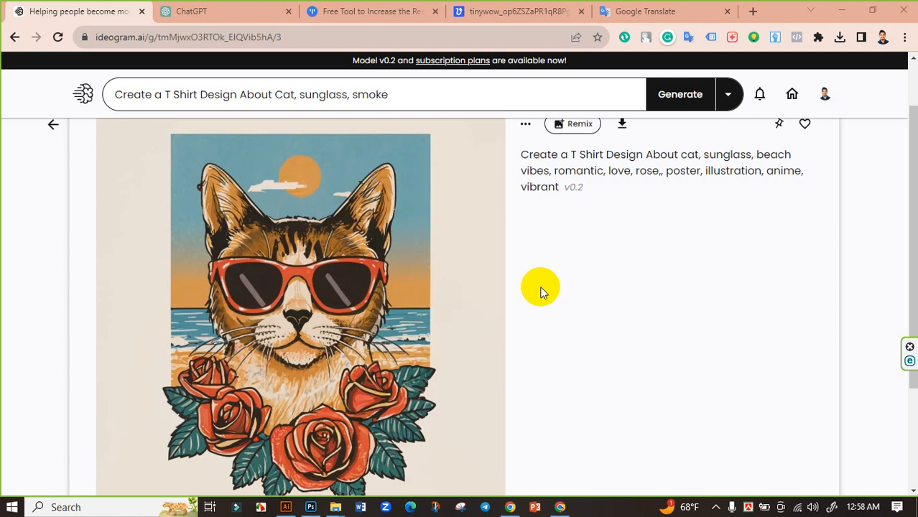
Look through all four generated cat T-shirt design variants, examining the details of each
scroll(540, 289, "up", 1)
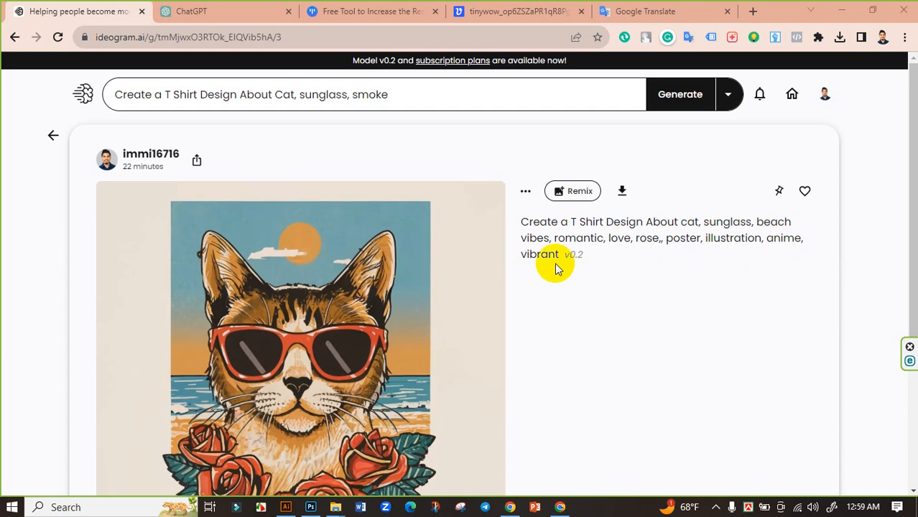
scroll(505, 263, "down", 4)
scroll(315, 249, "up", 3)
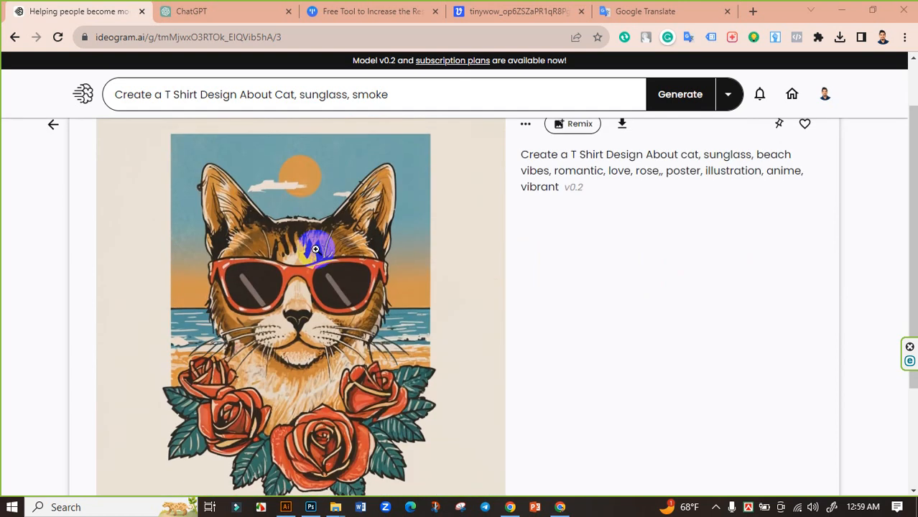
scroll(307, 246, "down", 2)
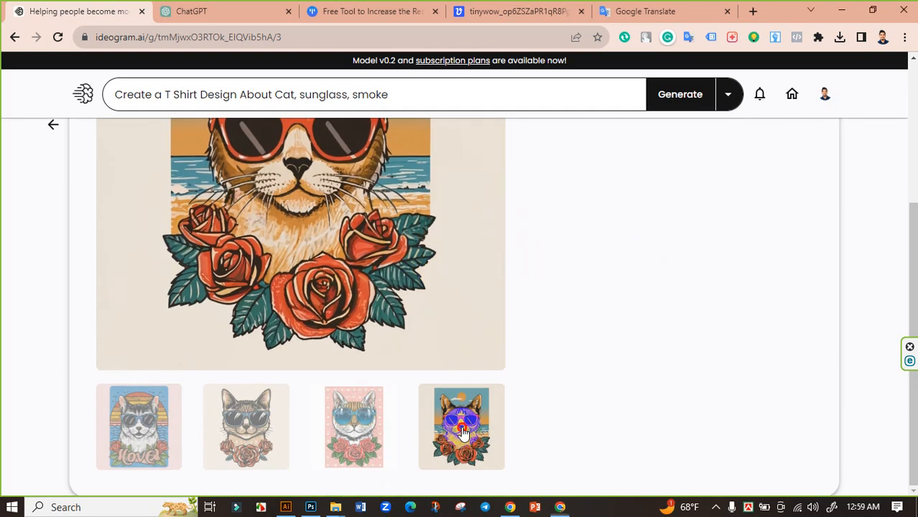
scroll(321, 268, "down", 2)
left_click(351, 401)
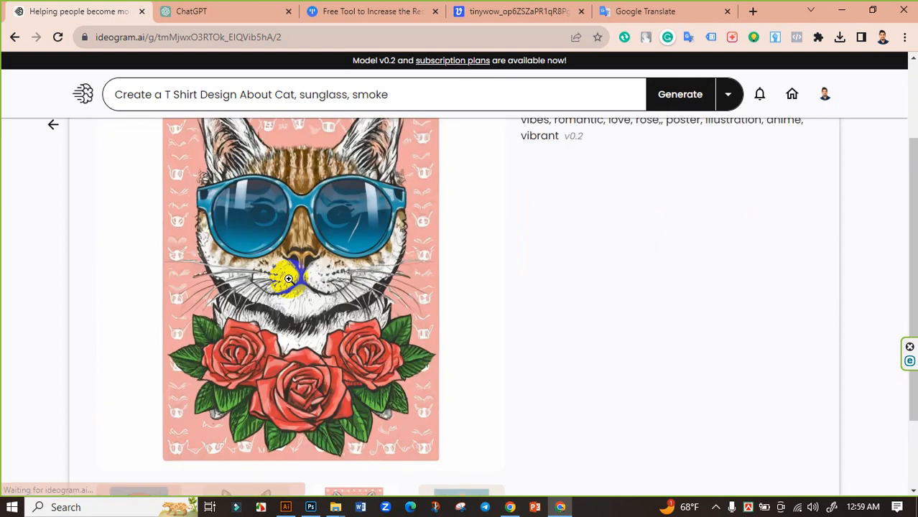
scroll(344, 308, "down", 3)
left_click(266, 400)
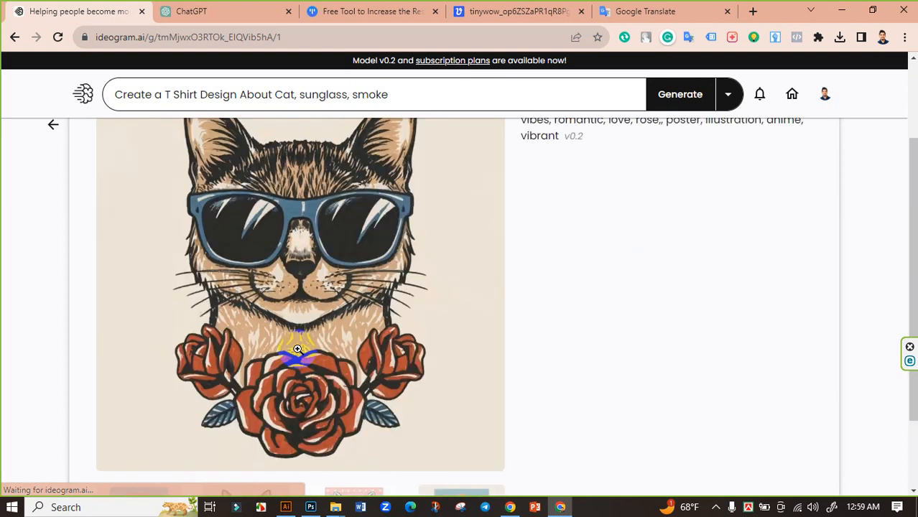
scroll(174, 420, "down", 2)
left_click(137, 420)
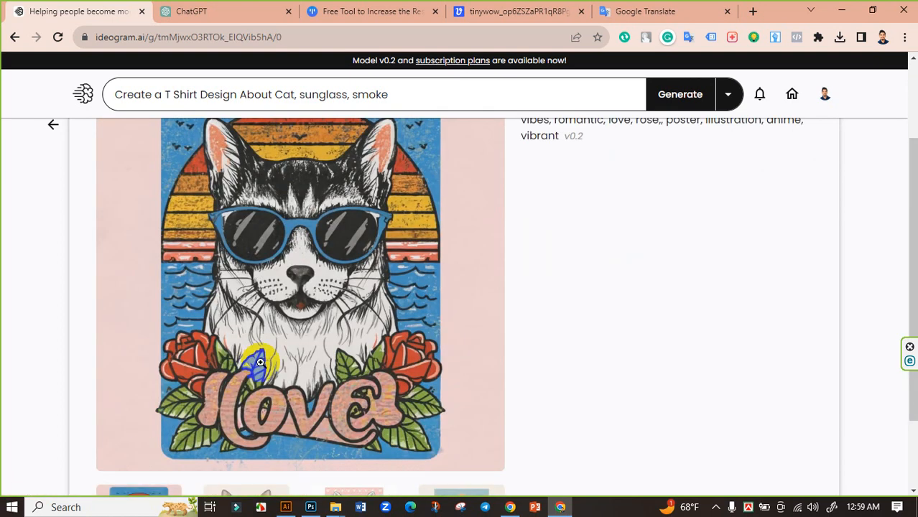
scroll(260, 361, "up", 2)
scroll(329, 310, "down", 2)
scroll(248, 288, "up", 1)
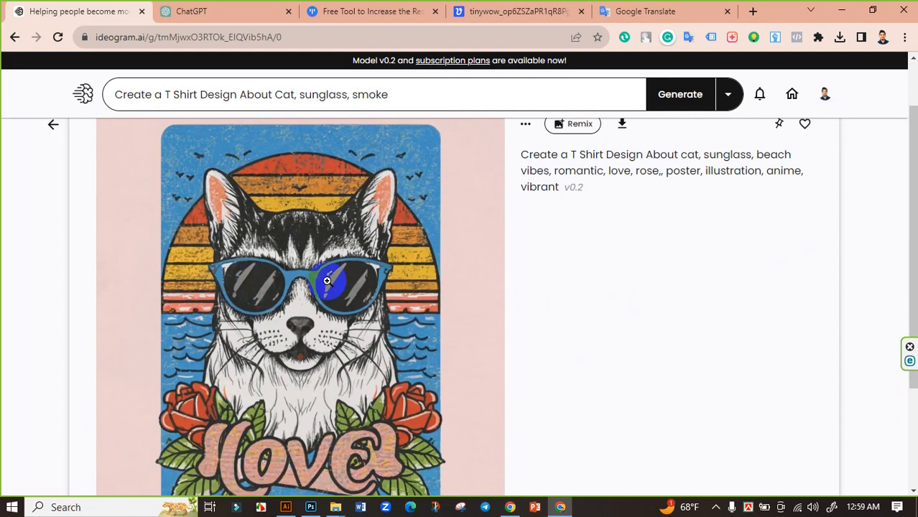
scroll(327, 281, "down", 2)
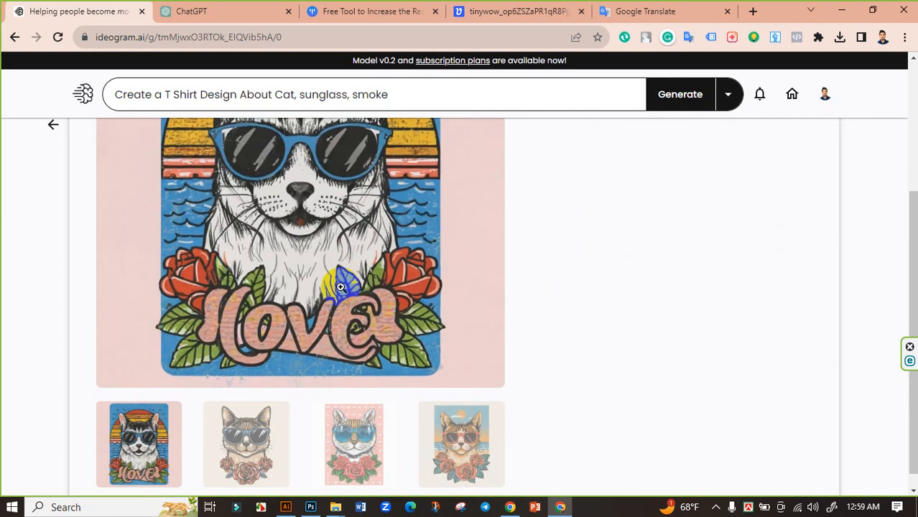
Open the fourth variant, the cat with red sunglasses, beach and roses, and save it as a JPEG image in Downloads
left_click(465, 449)
scroll(246, 298, "down", 2)
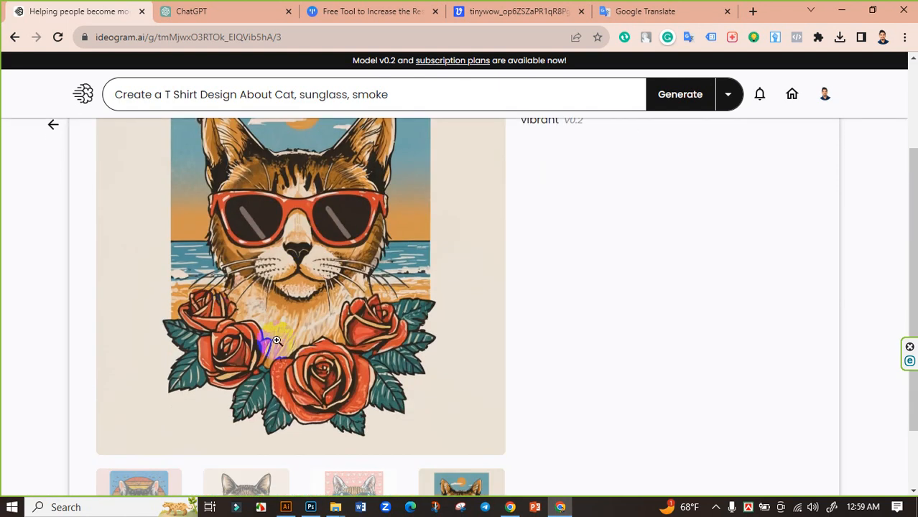
scroll(321, 323, "up", 1)
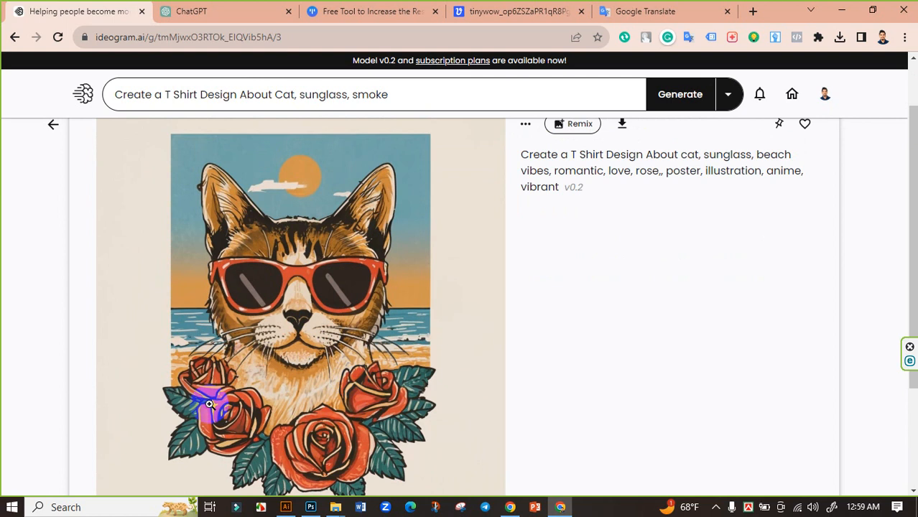
scroll(396, 352, "down", 2)
scroll(389, 349, "up", 2)
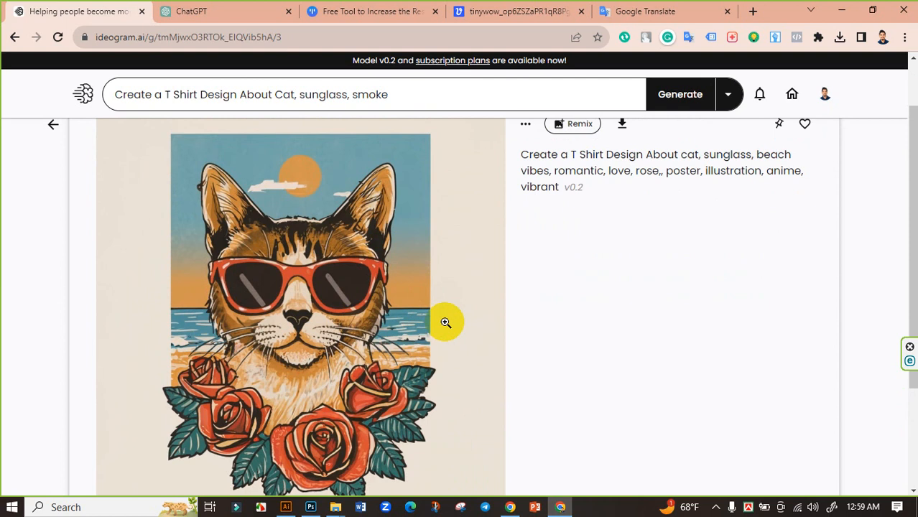
scroll(446, 323, "up", 1)
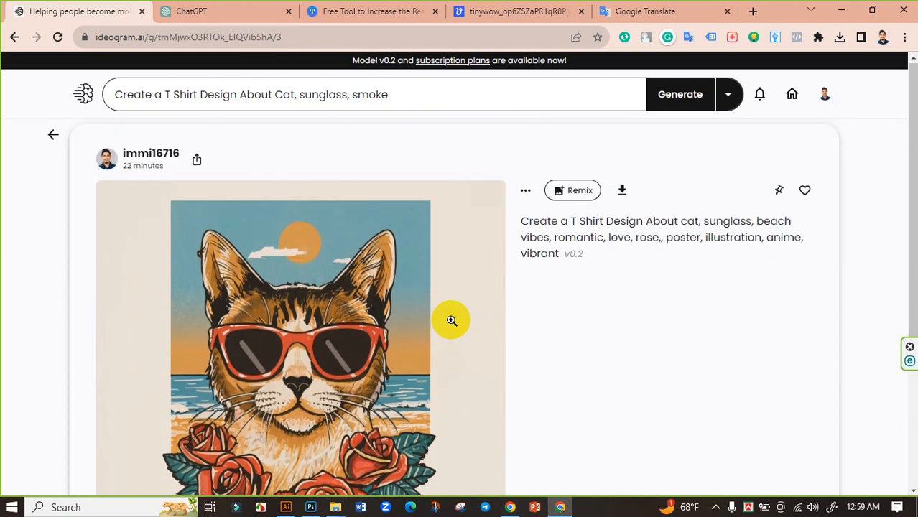
right_click(347, 271)
left_click(393, 291)
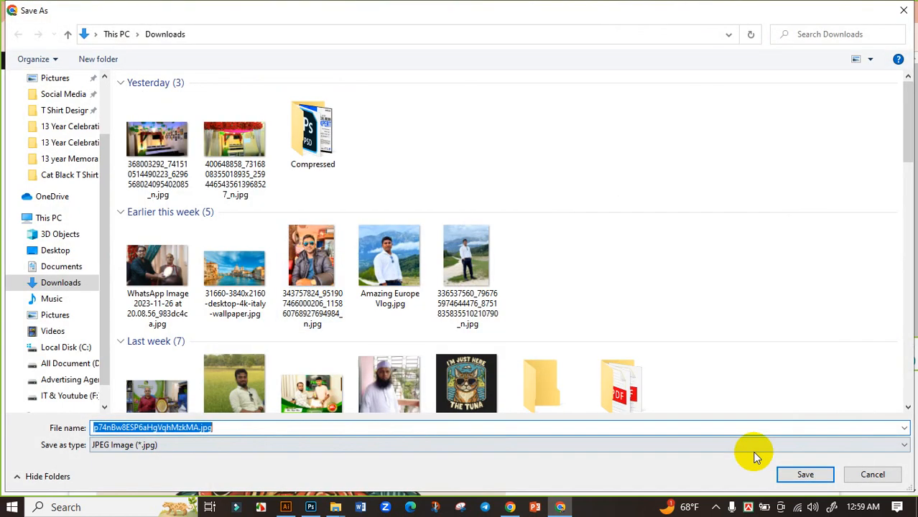
left_click(805, 475)
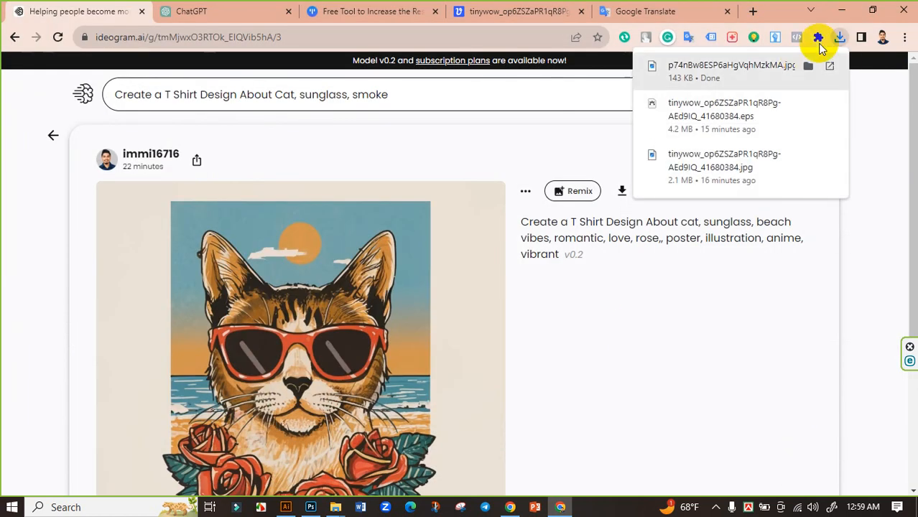
Show the saved cat image in its Downloads folder and refresh the folder view
left_click(809, 66)
right_click(445, 128)
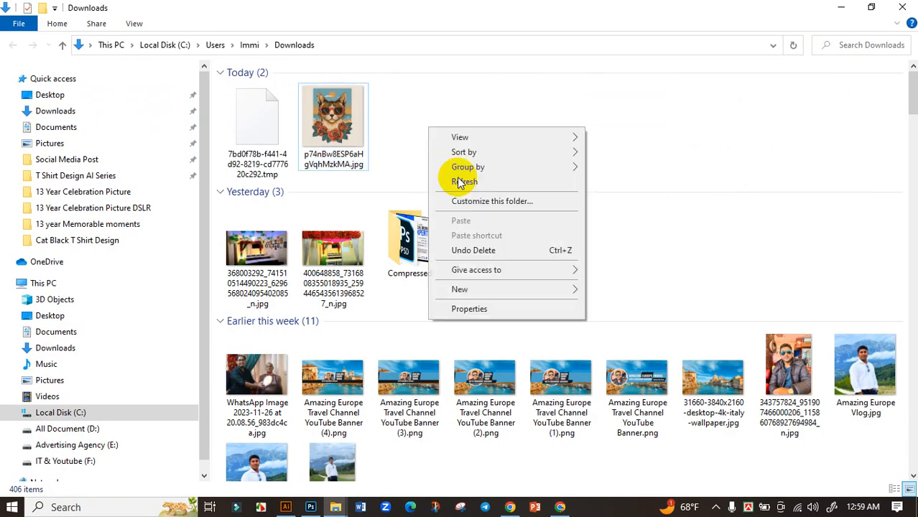
left_click(461, 177)
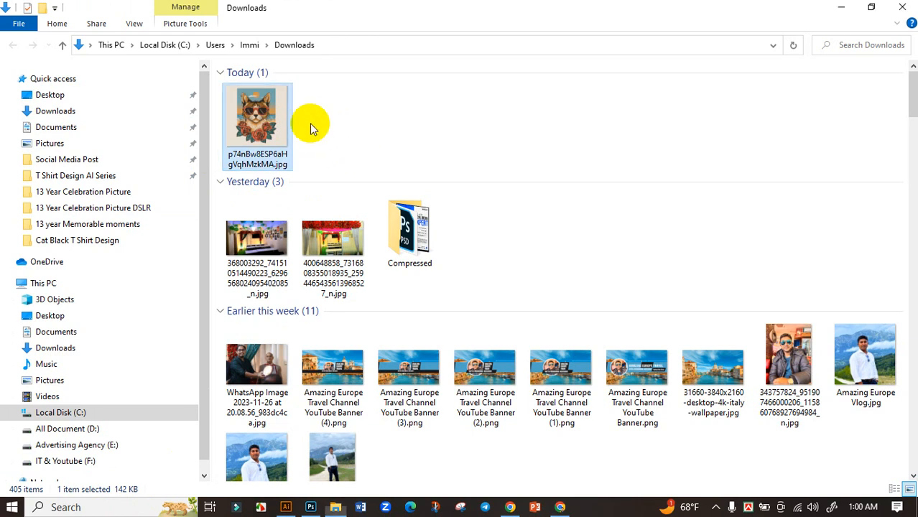
Switch to the TinyWow site in the browser, open its Upscale an Image tool and upload p74nBw8ESP6aHgVqhMzkMA.jpg
left_click(559, 504)
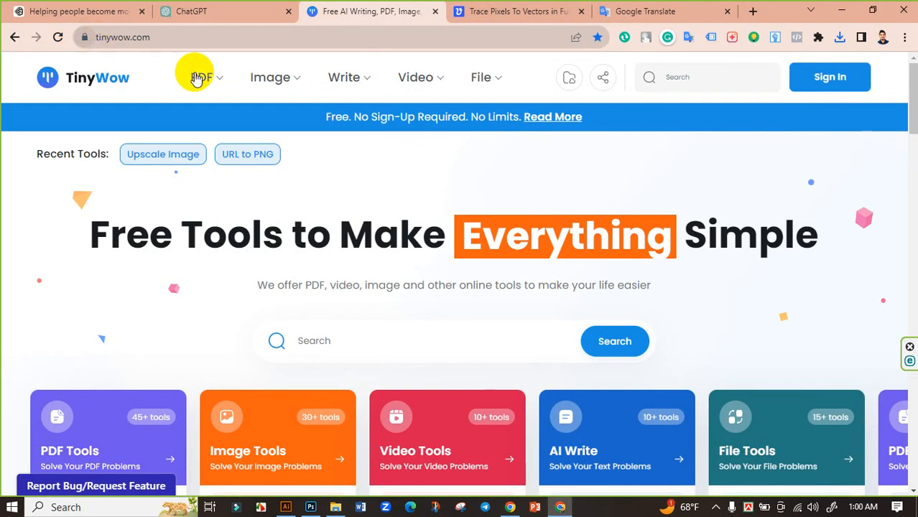
scroll(215, 237, "down", 2)
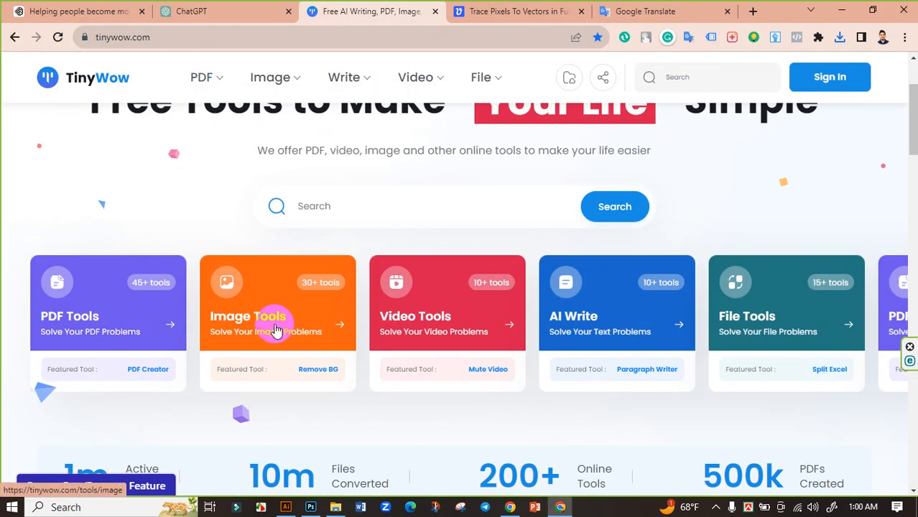
left_click(275, 327)
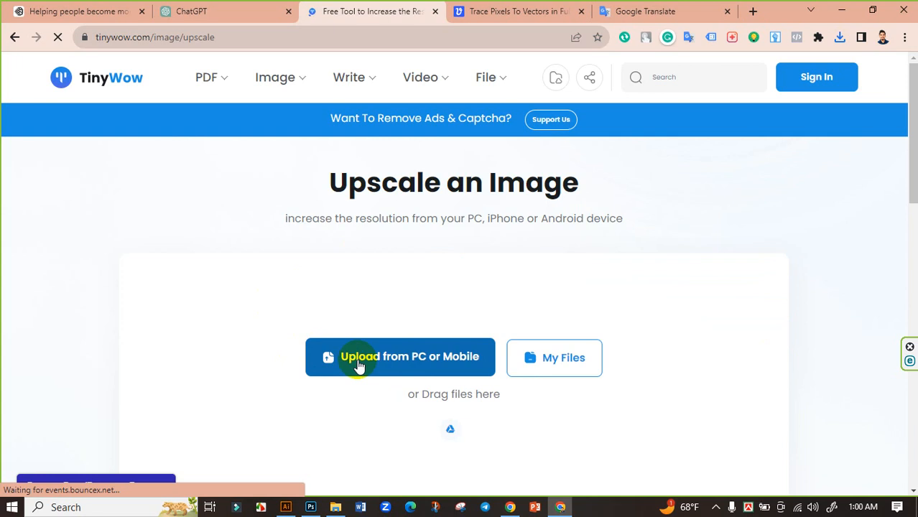
left_click(400, 362)
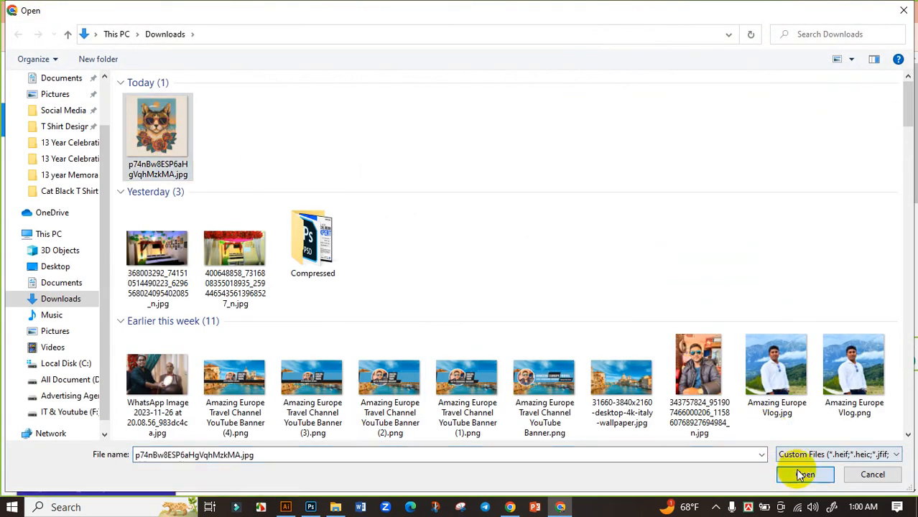
left_click(803, 473)
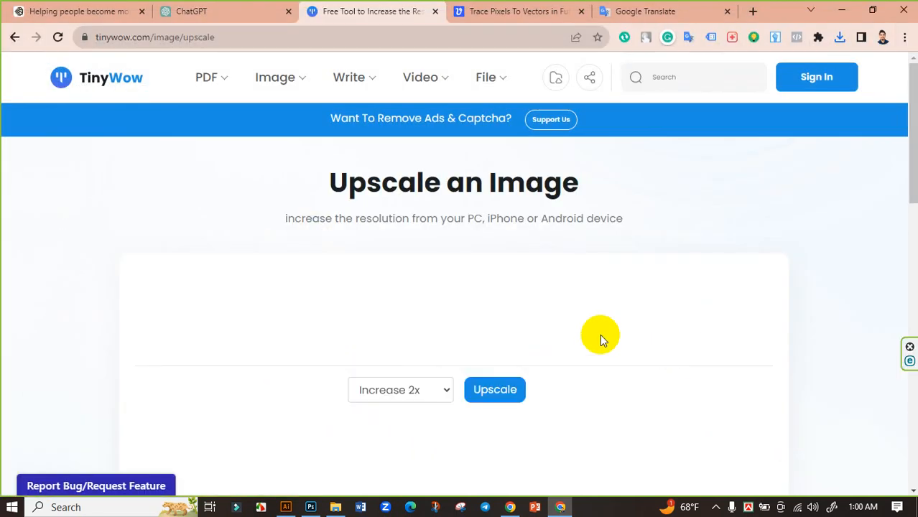
Upscale the uploaded cat image with the Increase 4x option
scroll(439, 355, "down", 5)
left_click(432, 305)
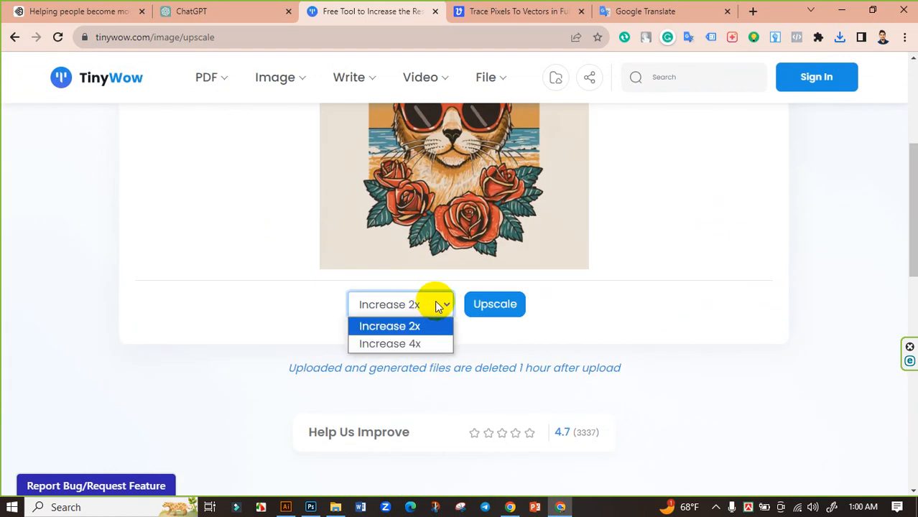
left_click(416, 343)
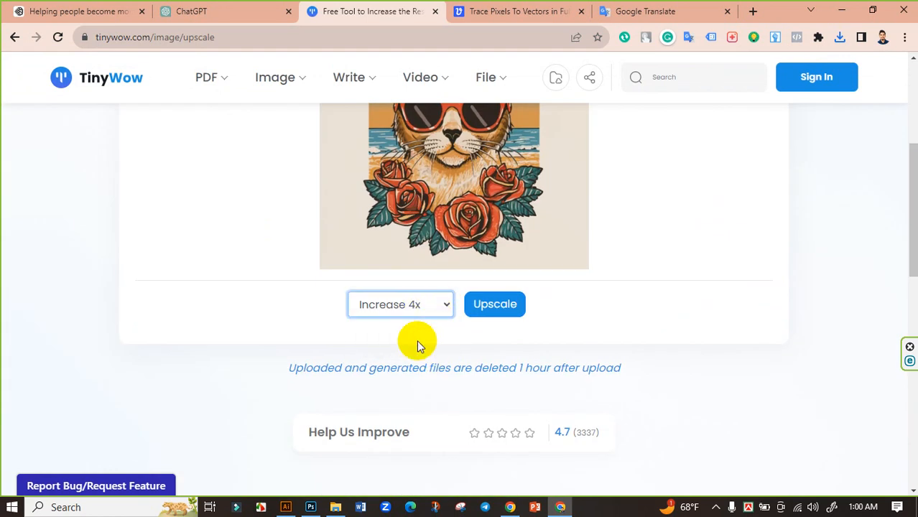
left_click(501, 306)
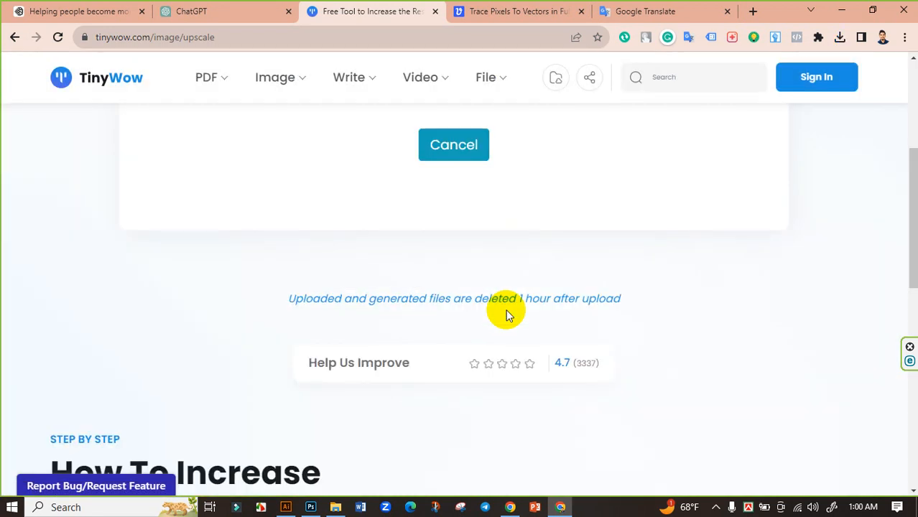
Download the upscaled cat image to the PC
scroll(545, 278, "up", 3)
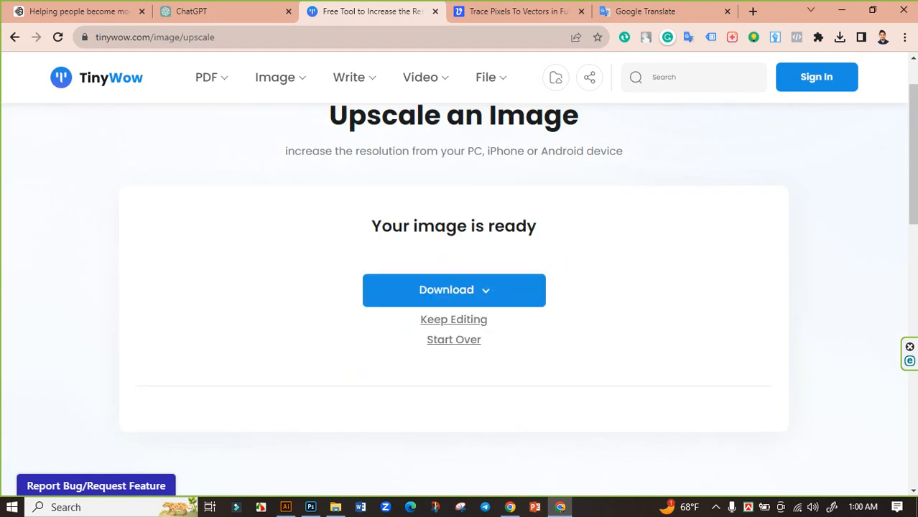
left_click(474, 286)
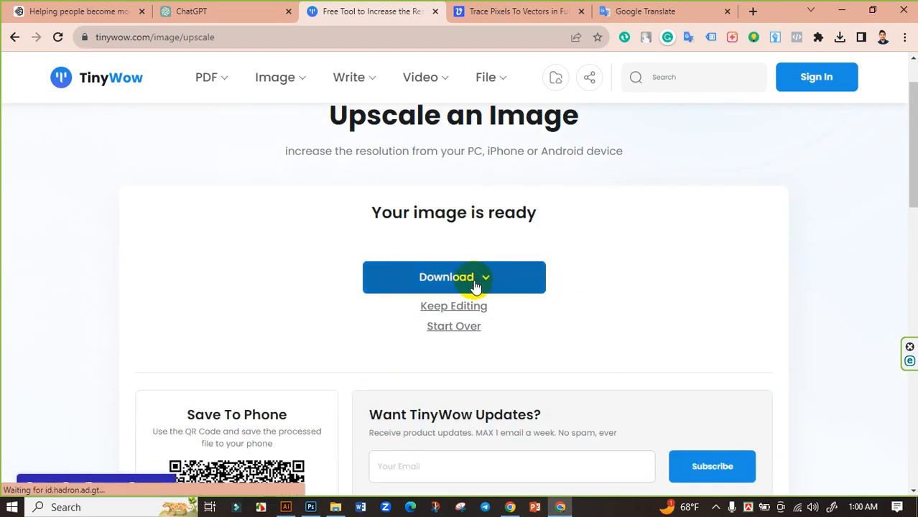
left_click(465, 291)
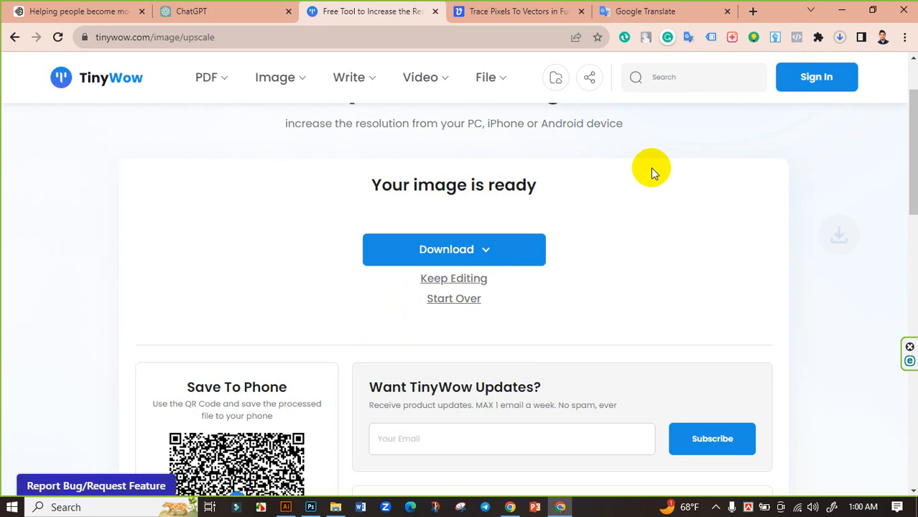
Show the downloaded upscaled image in its Downloads folder and refresh the folder view
left_click(842, 38)
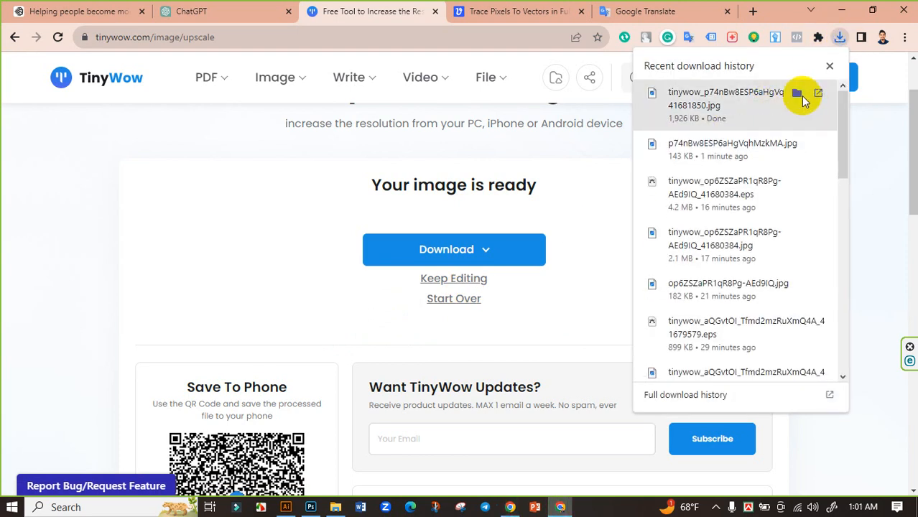
left_click(802, 95)
right_click(544, 116)
left_click(590, 168)
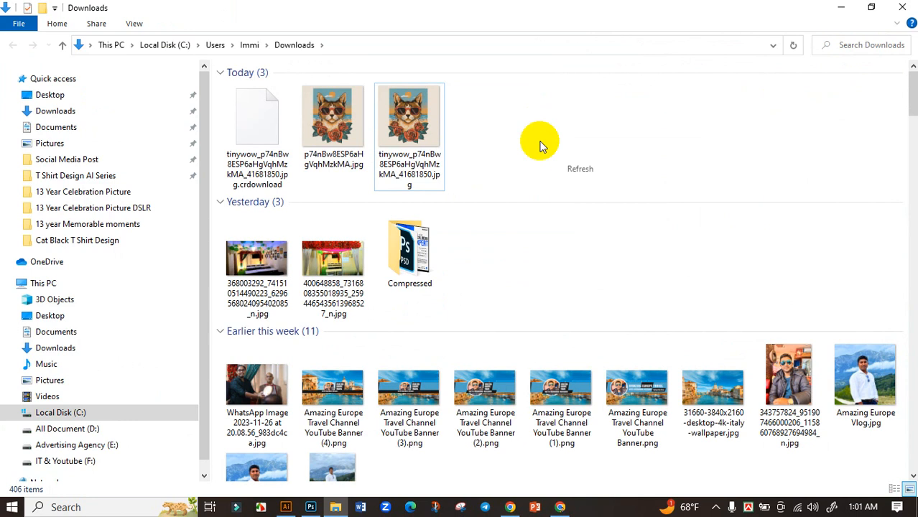
Compare the file sizes of the original and upscaled cat images, and delete the original p74nBw8ESP6aHgVqhMzkMA.jpg
left_click(321, 131)
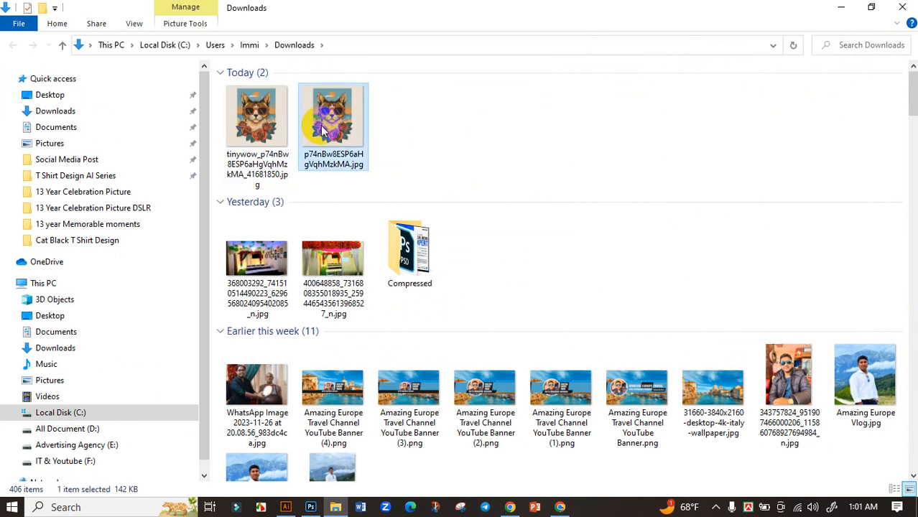
left_click(232, 132)
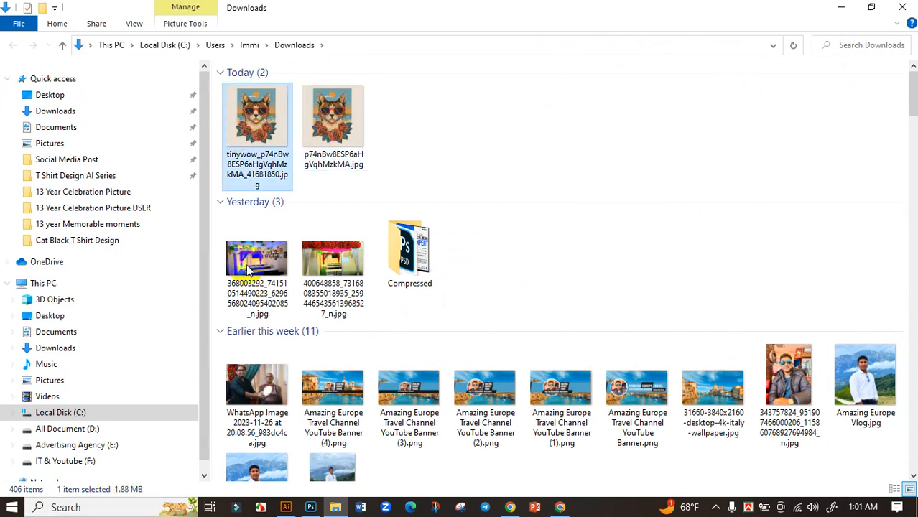
left_click(319, 151)
key("Delete")
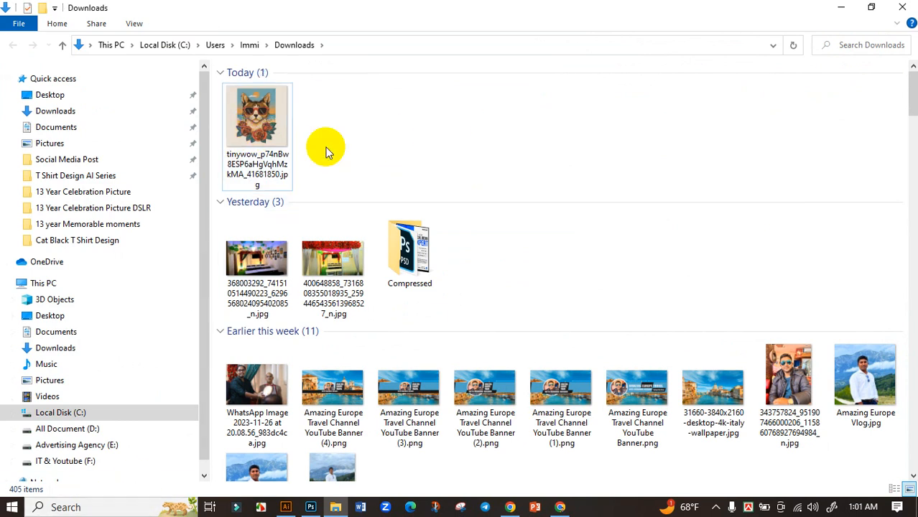
Open the upscaled cat image in the photo viewer and inspect its detail up close around the roses
double_click(281, 118)
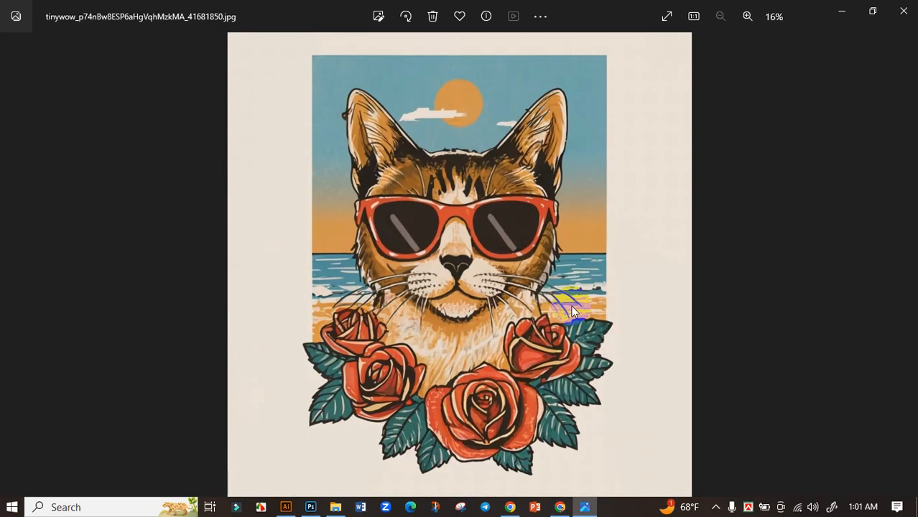
scroll(531, 338, "up", 2)
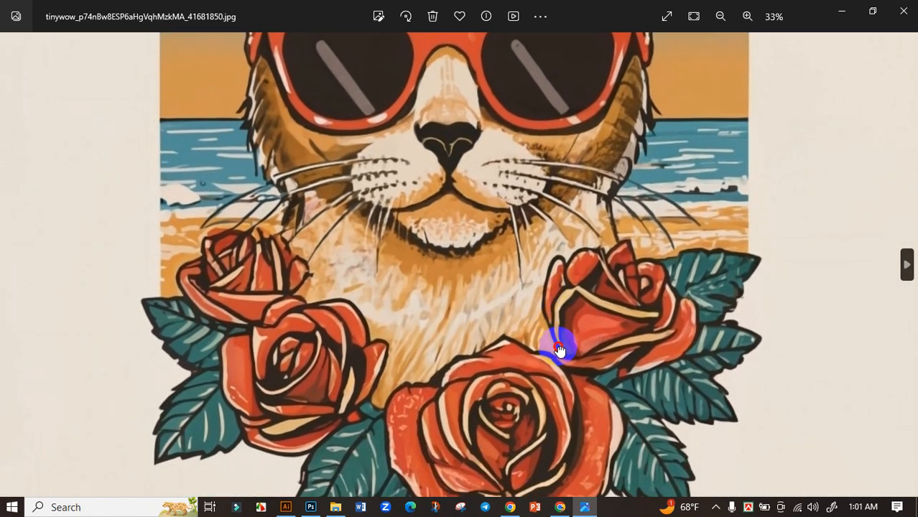
scroll(560, 350, "down", 2)
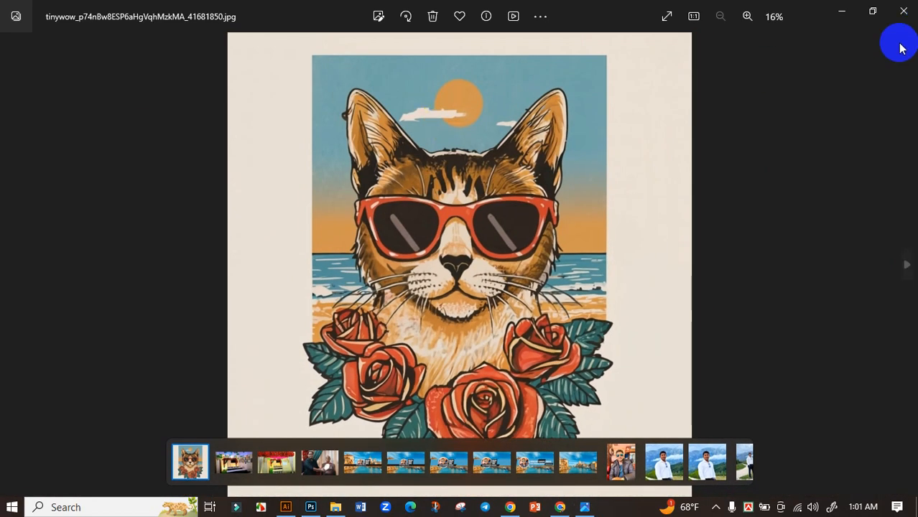
Leave the photo viewer, switch to Vectorizer.AI in the browser, and load the upscaled cat JPG for vectorizing with the full-image crop
left_click(903, 10)
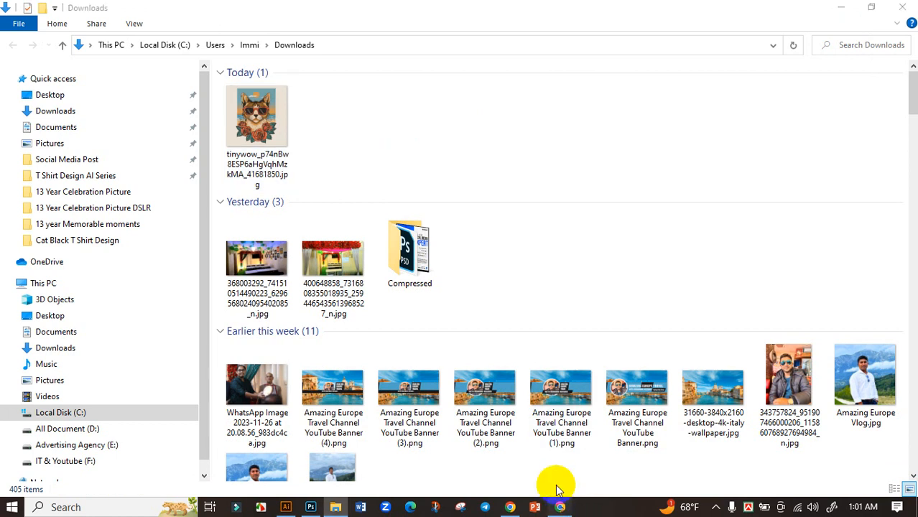
left_click(559, 507)
left_click(494, 11)
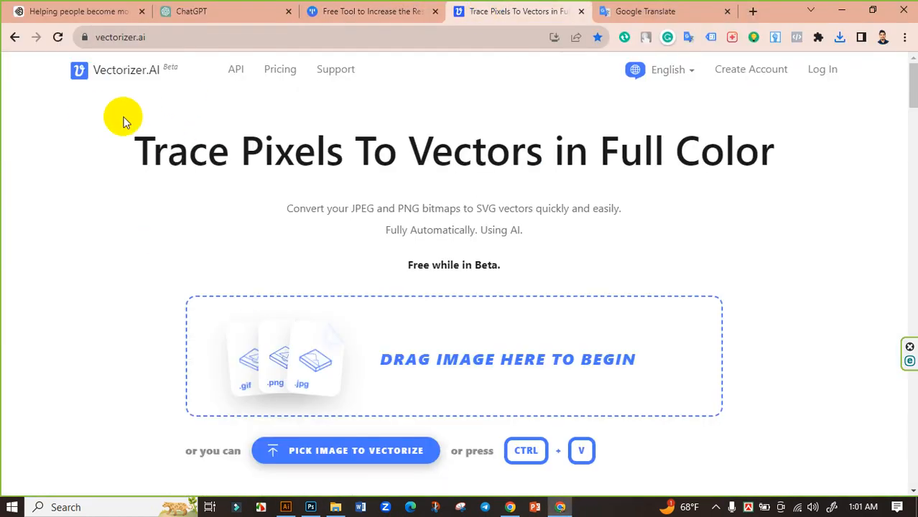
left_click(273, 350)
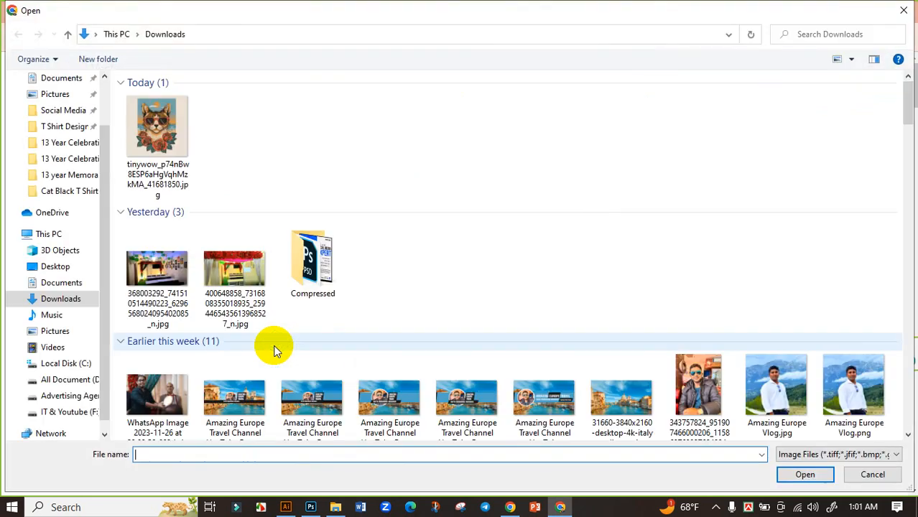
left_click(158, 131)
left_click(797, 471)
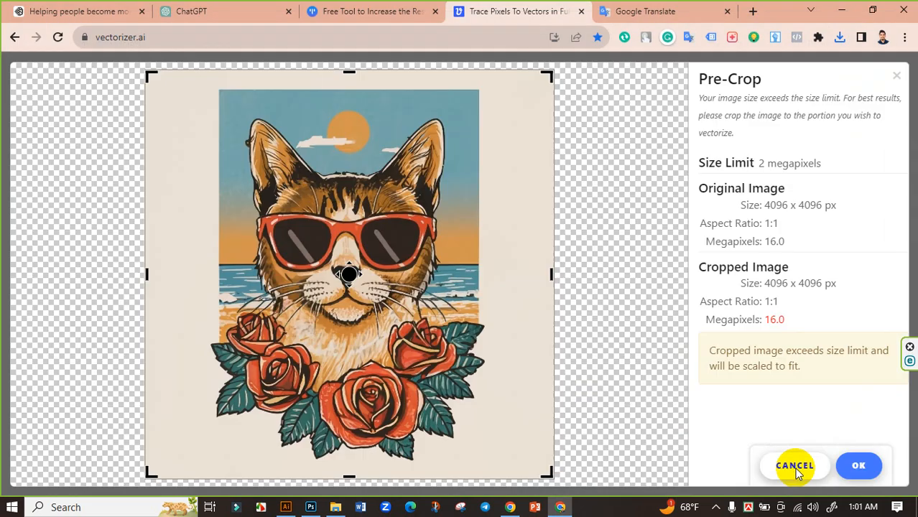
left_click(856, 465)
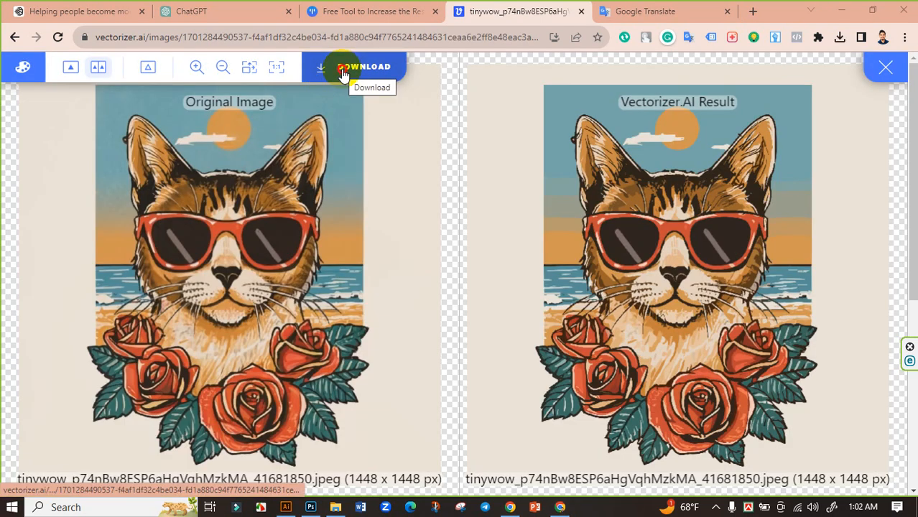
Download the vectorized cat result in EPS format
left_click(342, 71)
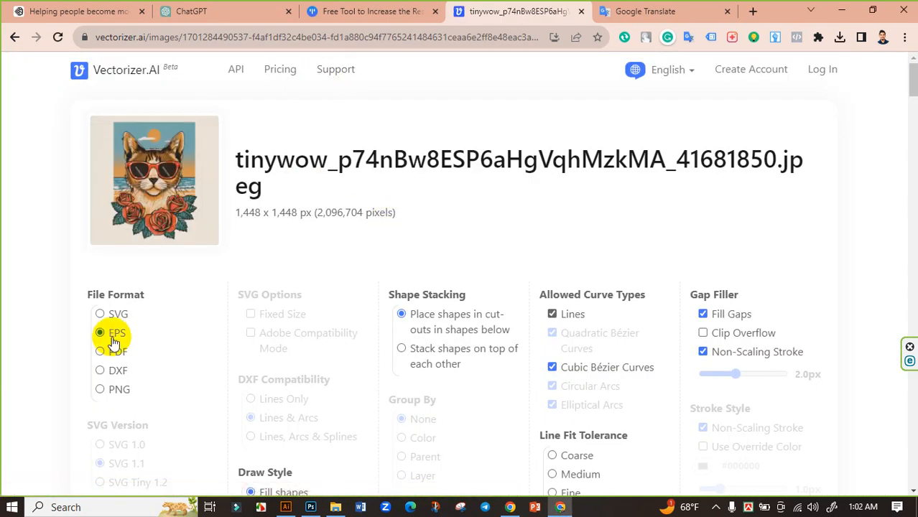
scroll(545, 370, "down", 2)
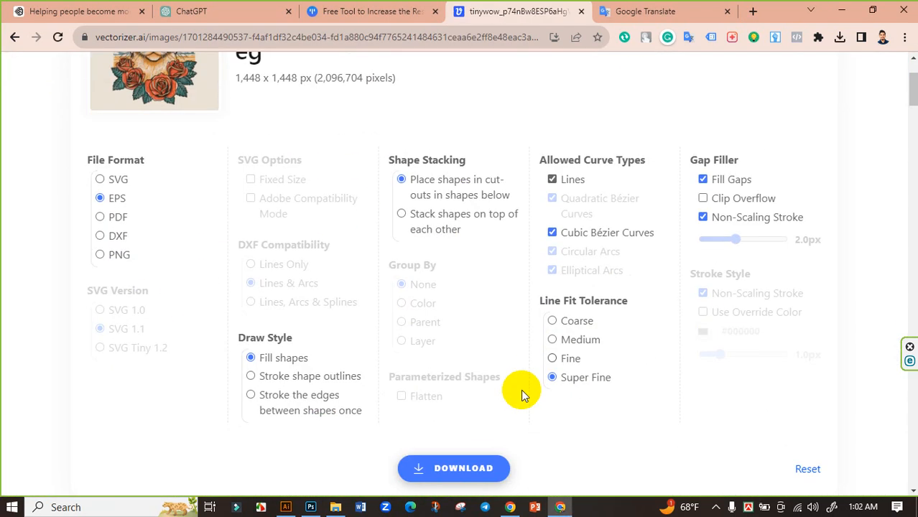
left_click(429, 473)
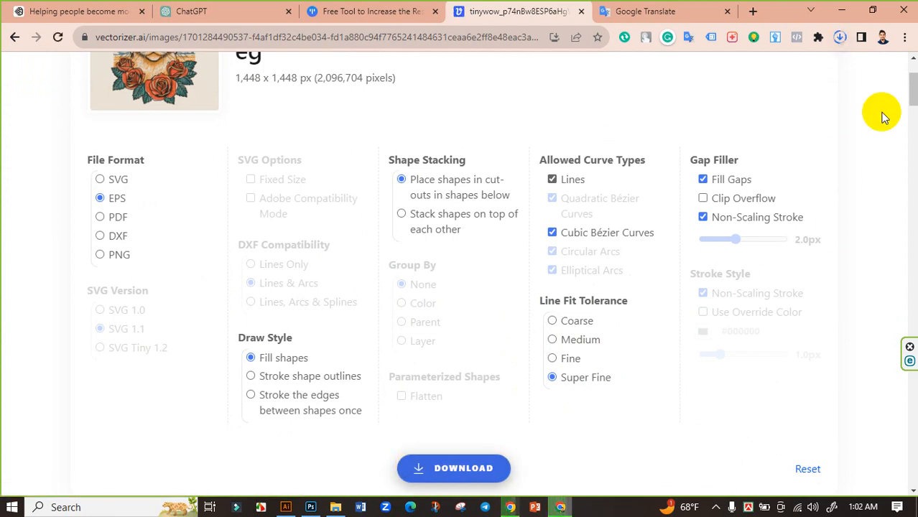
Show the downloaded EPS in its Downloads folder, refresh the view, and open the file in Adobe Illustrator
left_click(841, 37)
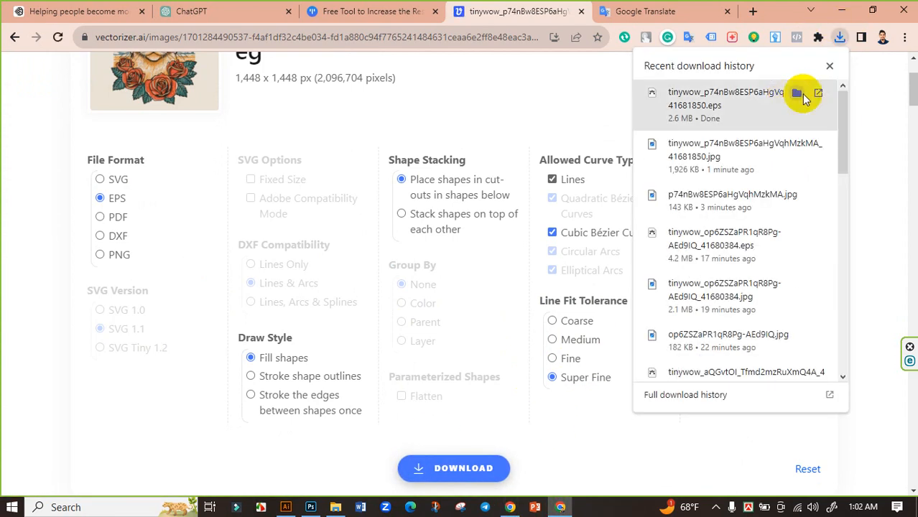
left_click(798, 93)
right_click(512, 129)
left_click(545, 179)
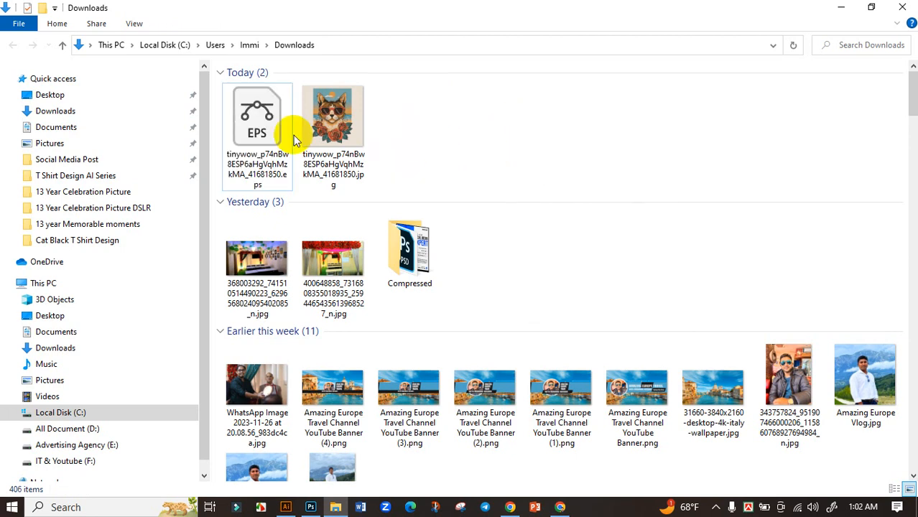
left_click(255, 122)
double_click(252, 119)
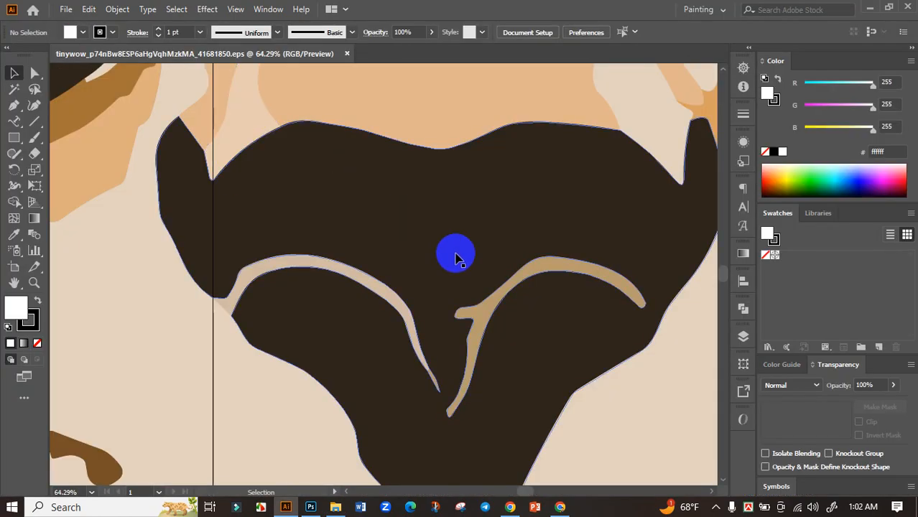
Scale the vector cat artwork down proportionally to less than half its size so it clears the small artboard
scroll(334, 258, "down", 9)
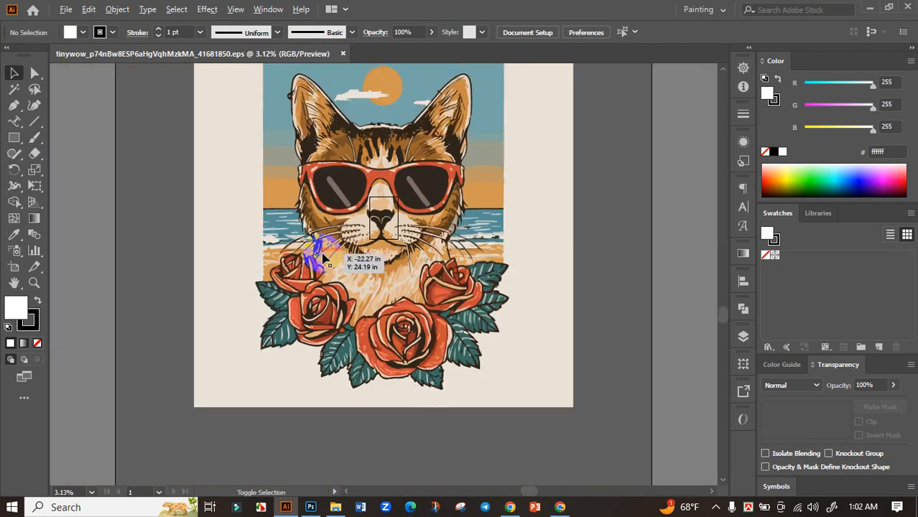
left_click(324, 257)
scroll(567, 230, "up", 2)
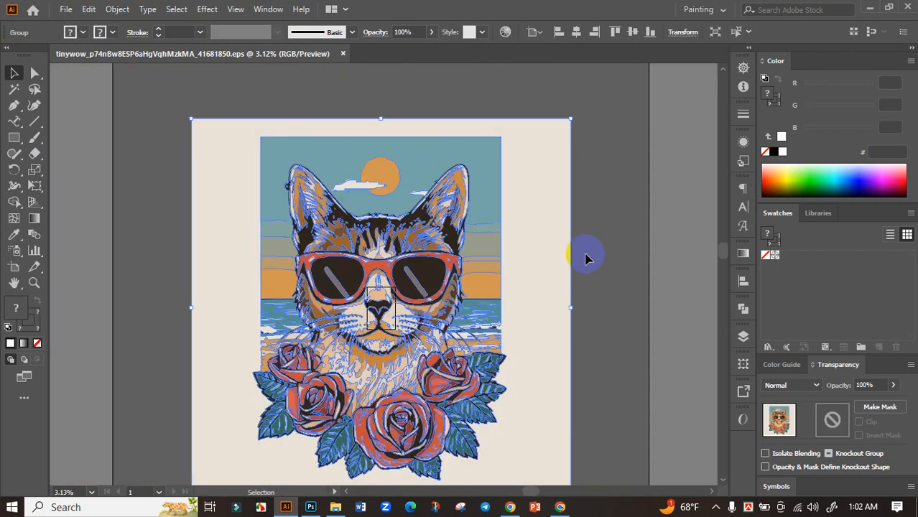
left_click_drag(572, 307, 393, 307)
left_click(385, 252)
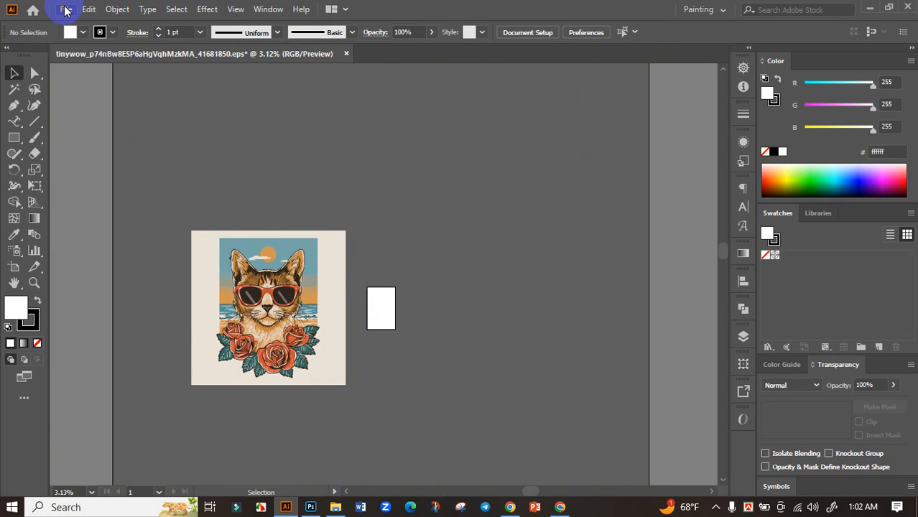
Create a new portrait document 11.9 in wide and 17.9 in high in RGB at 300 PPI
left_click(64, 7)
left_click(81, 26)
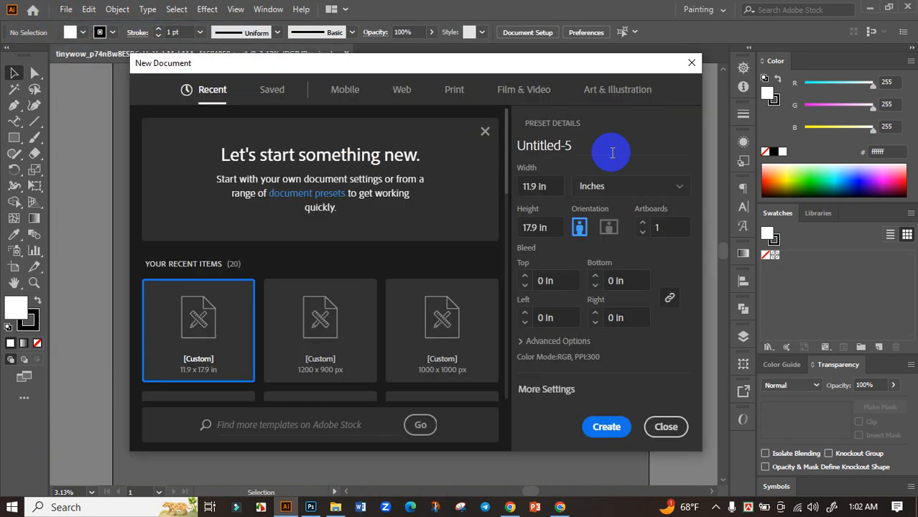
left_click(534, 186)
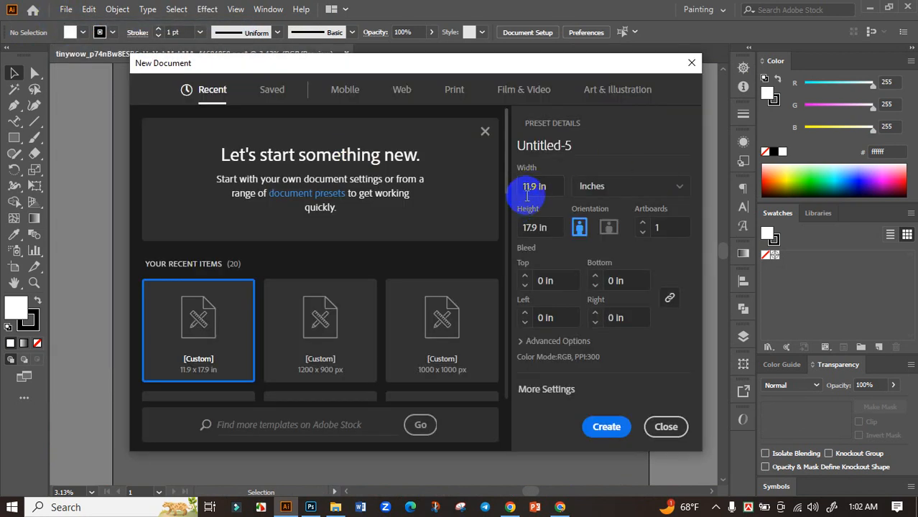
left_click(522, 228)
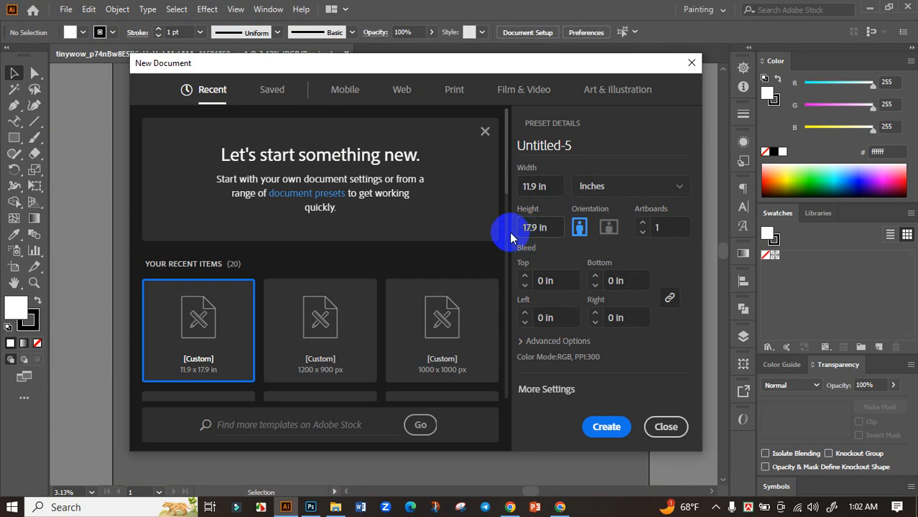
left_click(607, 428)
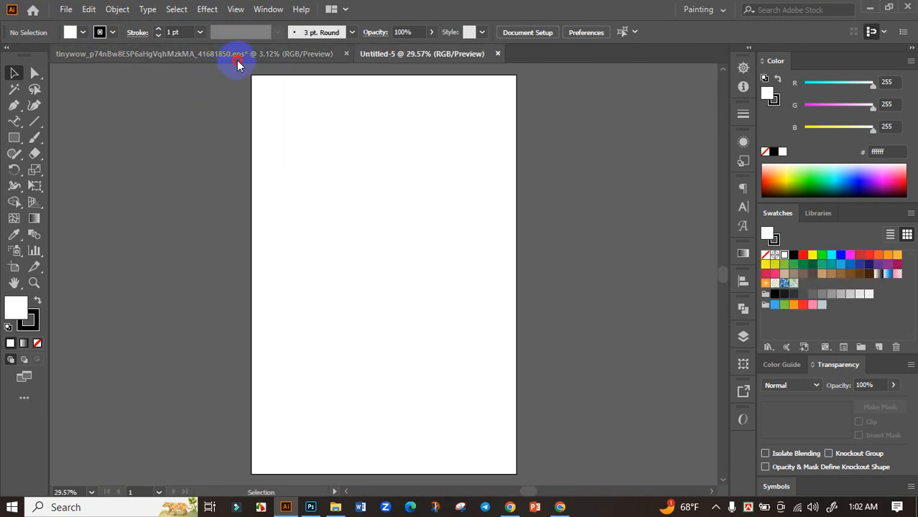
Return to the EPS document and move the cat artwork up and away from the artboard
left_click(237, 64)
left_click_drag(330, 313, 280, 188)
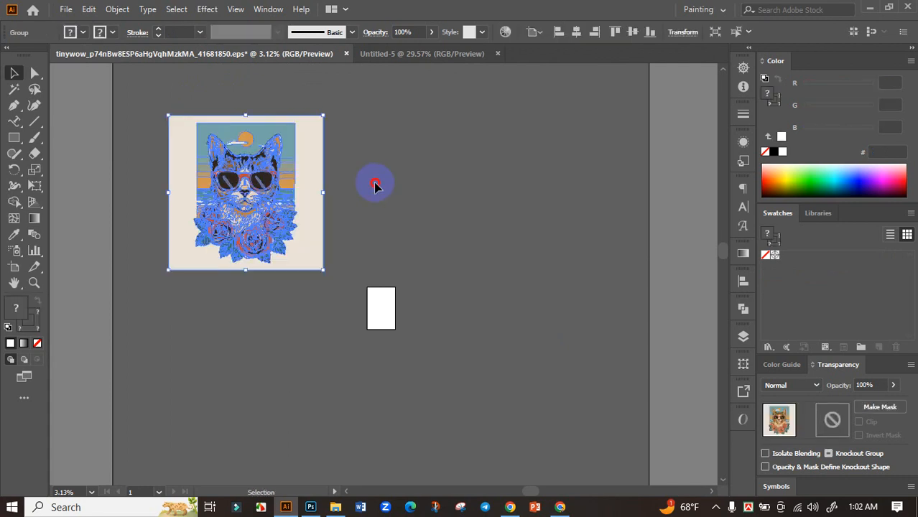
left_click(374, 183)
scroll(302, 189, "up", 1)
left_click_drag(385, 204, 365, 227)
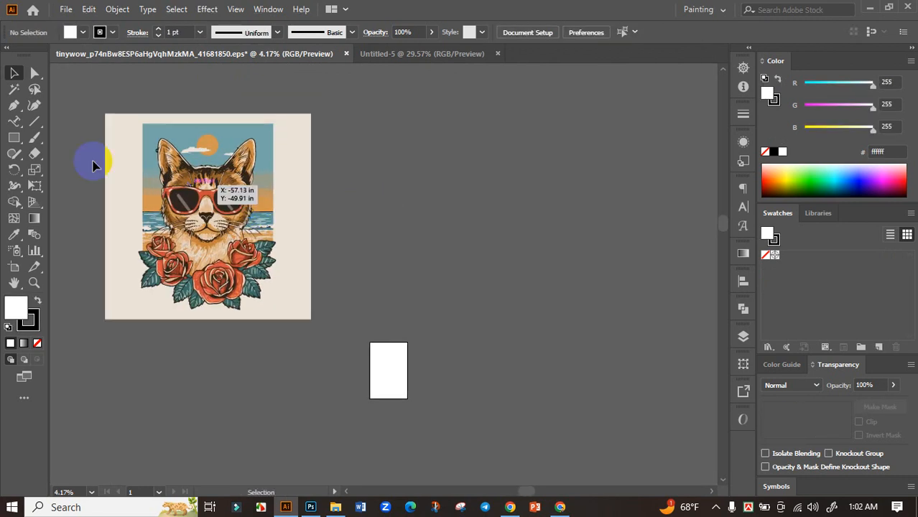
Draw a diagonal helper line beside the artwork, select all matching no-fill objects with the Magic Wand, and delete them
left_click(34, 121)
left_click_drag(483, 120, 400, 305)
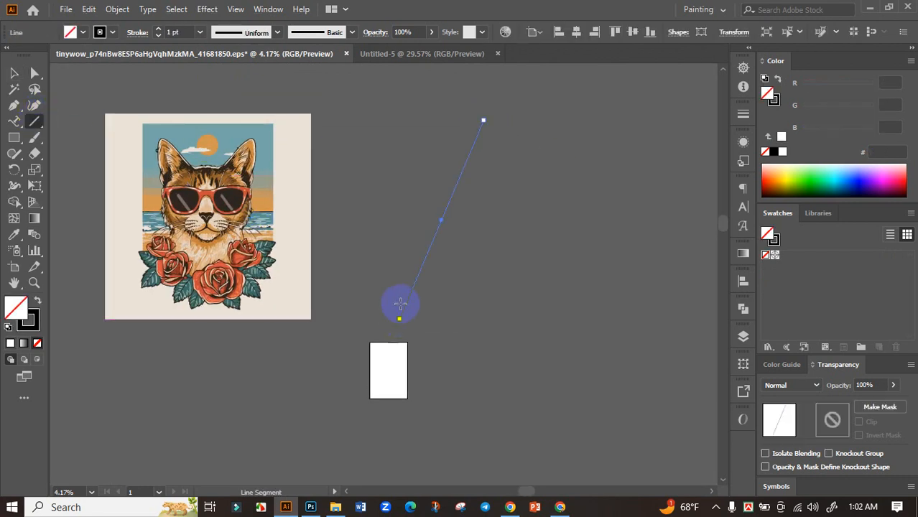
left_click(13, 89)
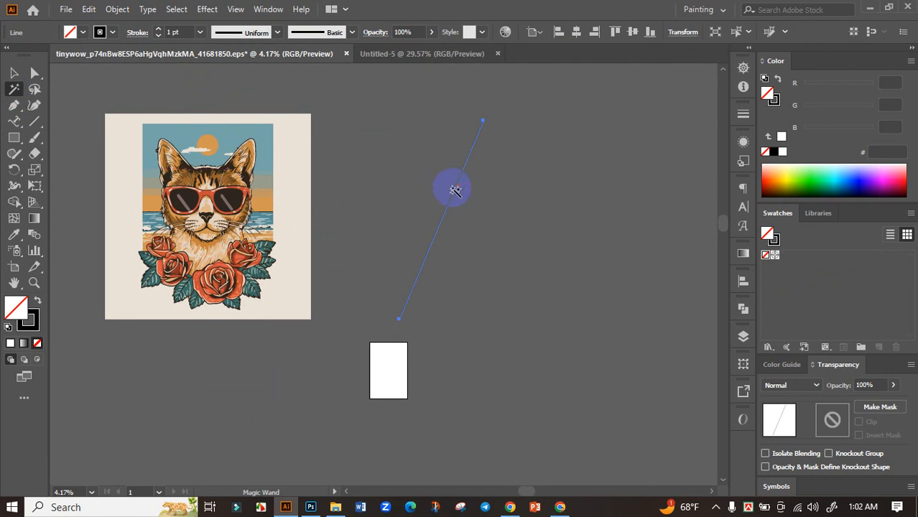
left_click(455, 189)
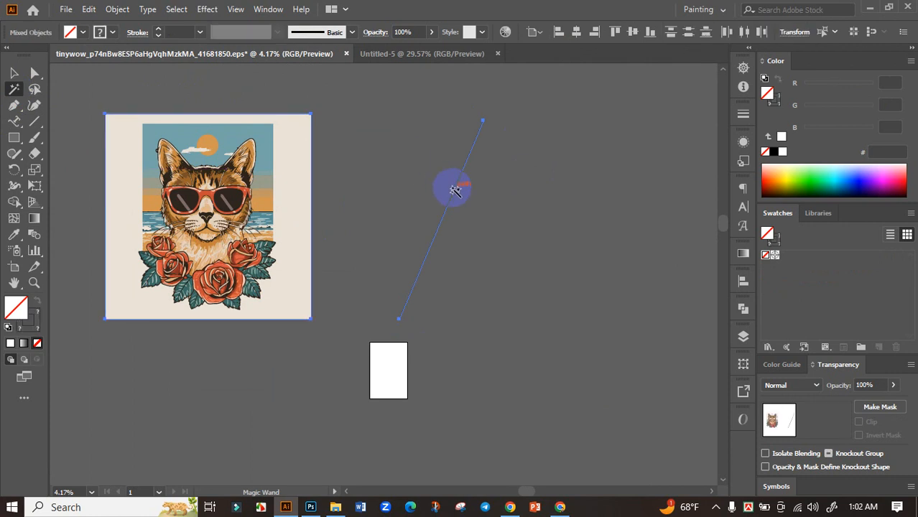
key("Delete")
Ungroup the cat artwork and delete the cream background shape around it
left_click(12, 74)
left_click_drag(306, 196, 410, 247)
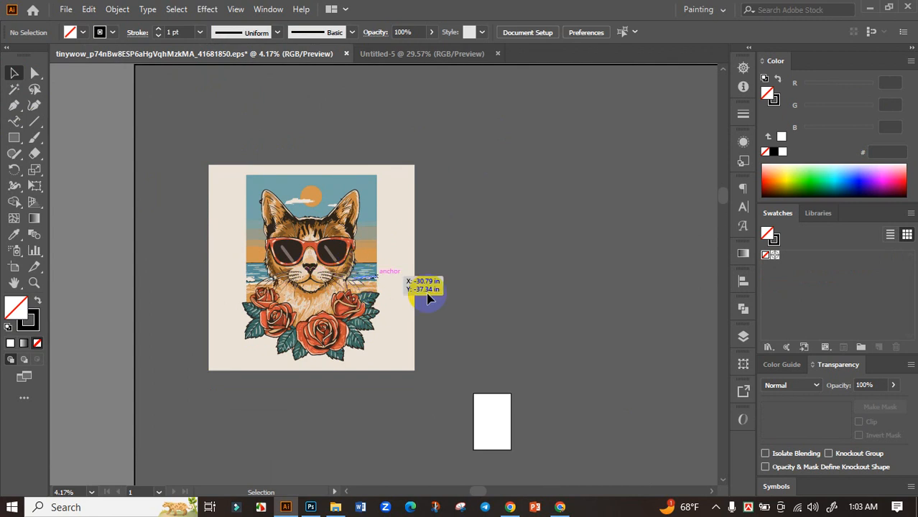
left_click(395, 232)
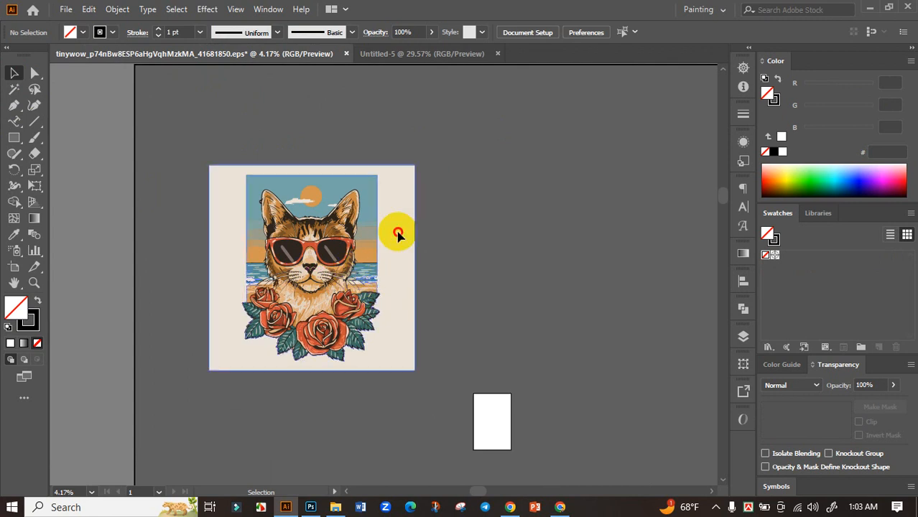
right_click(396, 232)
left_click(403, 344)
left_click(394, 267)
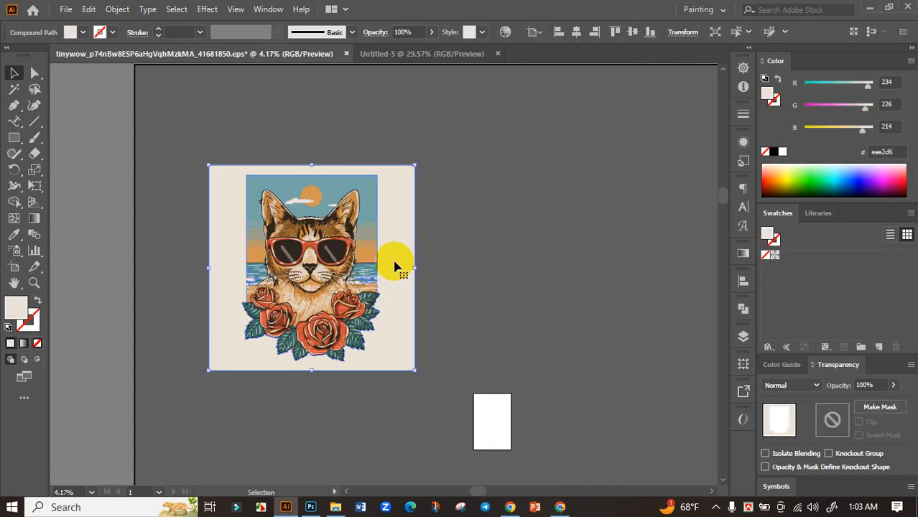
key("Delete")
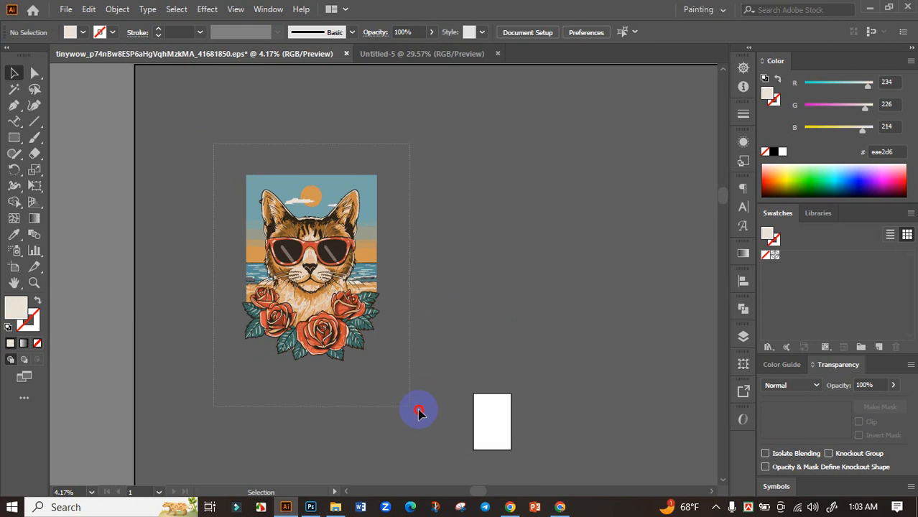
Transfer the remaining cat artwork as one group into the Untitled-5 document and scale it down proportionally to fit inside the artboard
key("ctrl+a")
left_click_drag(326, 202, 358, 266)
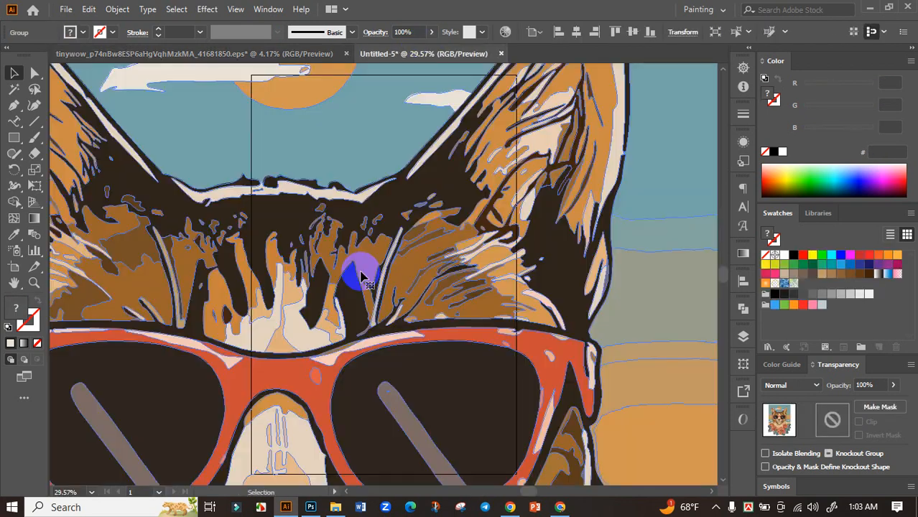
key("ctrl+minus")
key("ctrl+minus")
left_click_drag(591, 424, 402, 325)
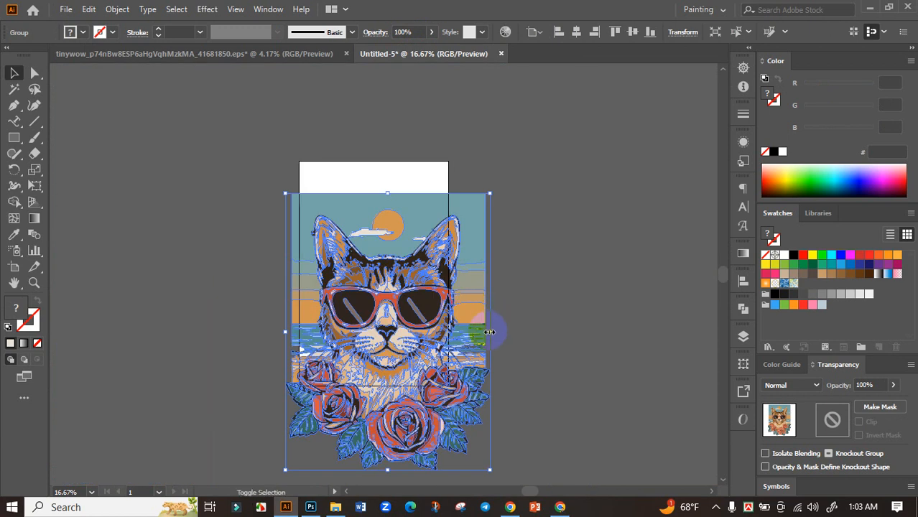
left_click_drag(489, 332, 439, 332)
left_click_drag(401, 331, 389, 309)
key("ctrl+plus")
key("ctrl+plus")
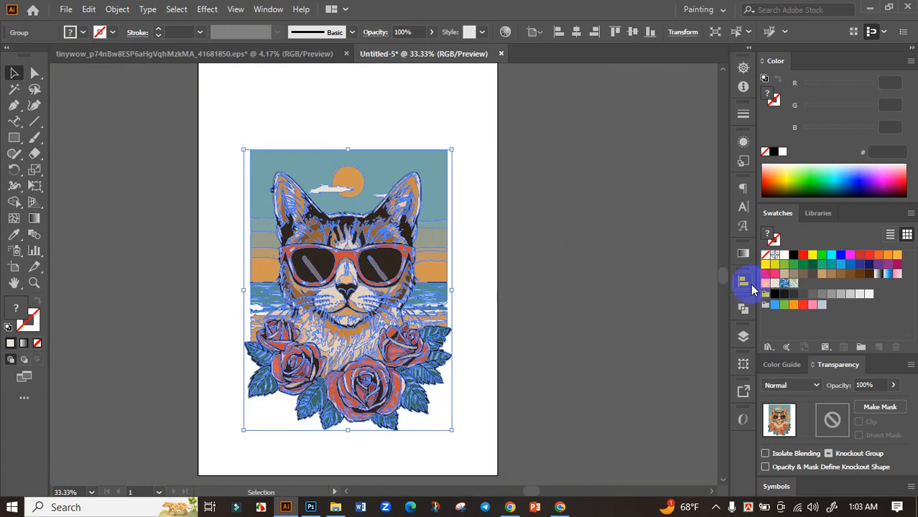
Centre the cat artwork vertically on the artboard
left_click(744, 283)
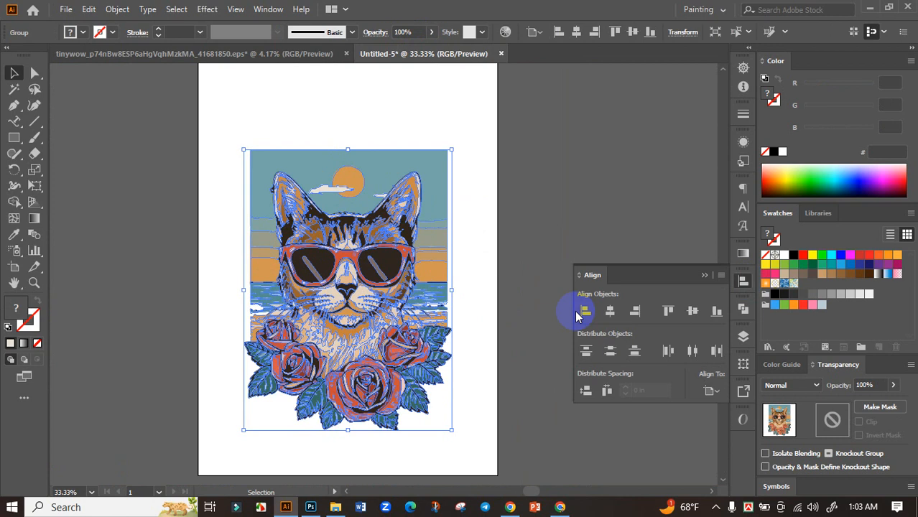
left_click(692, 310)
left_click(528, 303)
Enlarge the cat artwork proportionally from its centre until it nearly spans the artboard's width, and deselect it
left_click(352, 388)
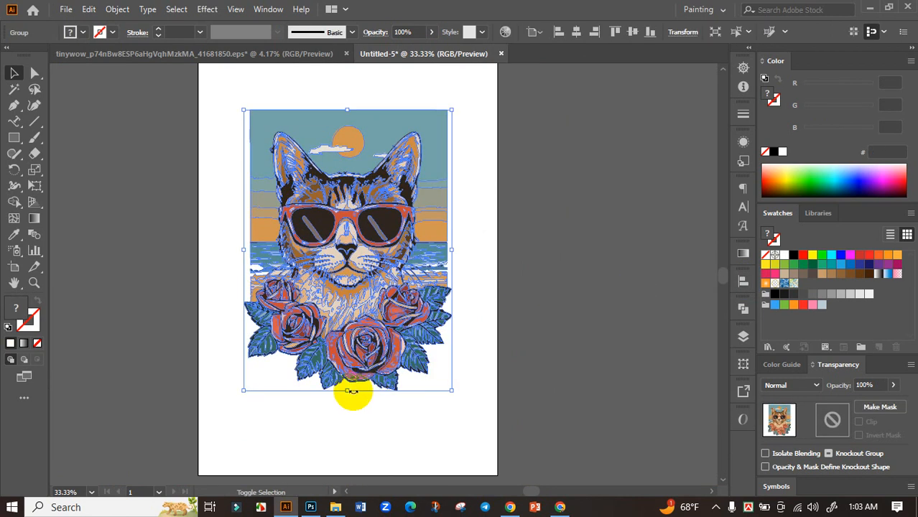
left_click_drag(349, 390, 374, 461)
left_click(501, 373)
left_click(391, 370)
left_click(512, 318)
left_click_drag(511, 315, 505, 393)
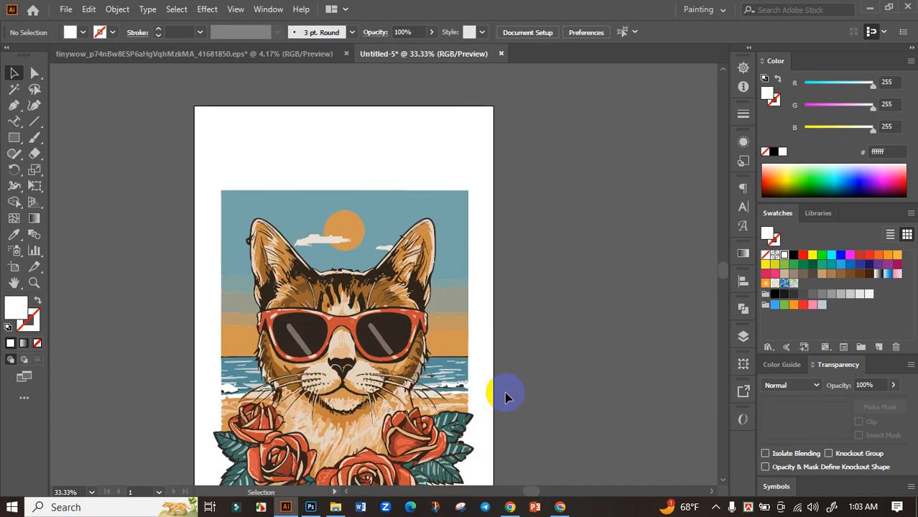
left_click(367, 308)
left_click(557, 288)
Switch to ChatGPT and copy the words "Cats in Love" from slogan 32 in the generated list
left_click(559, 507)
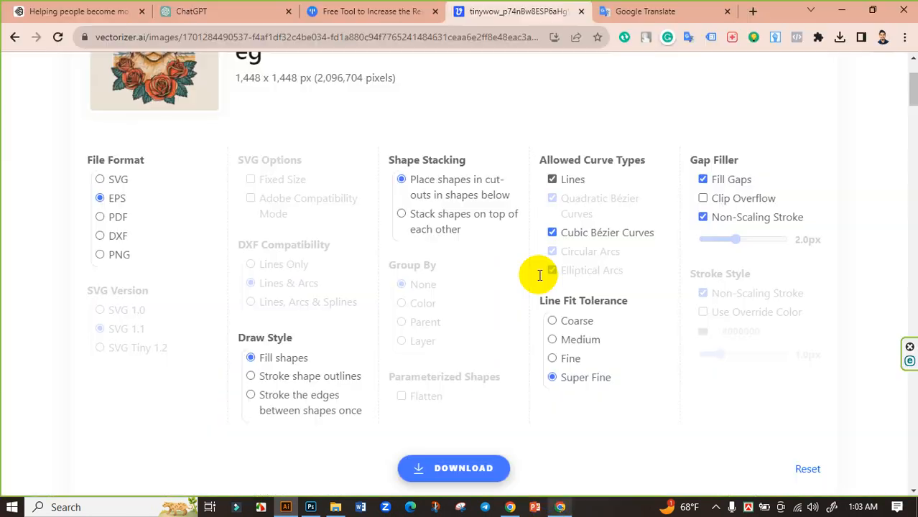
left_click(221, 6)
right_click(372, 324)
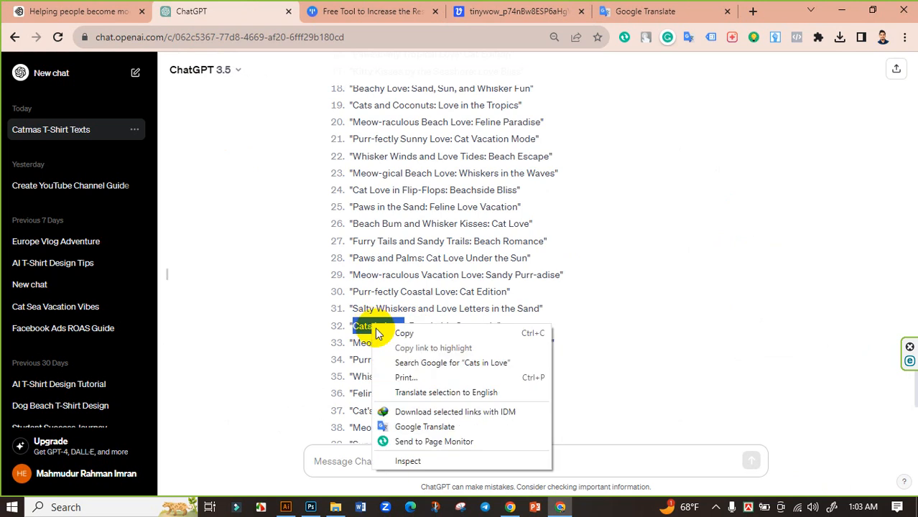
left_click(404, 334)
Switch back to Illustrator, paste the slogan beside the artboard and enlarge it to about 98 pt
left_click(311, 507)
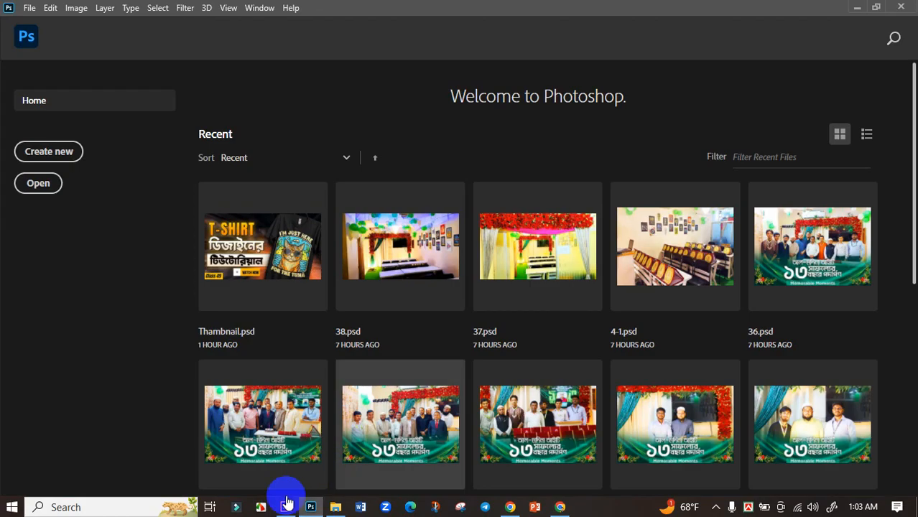
left_click(286, 507)
left_click_drag(547, 192, 319, 191)
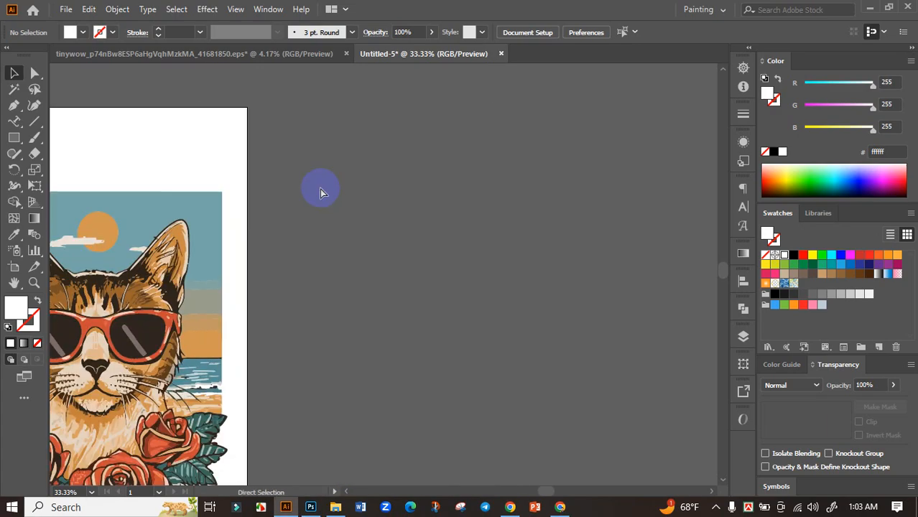
key("ctrl+v")
left_click_drag(393, 279, 528, 322)
Split the slogan into two text objects, "Cats in" and "Love", and place "Cats in" above "Love"
double_click(375, 280)
left_click_drag(389, 270, 212, 262)
key("ctrl+c")
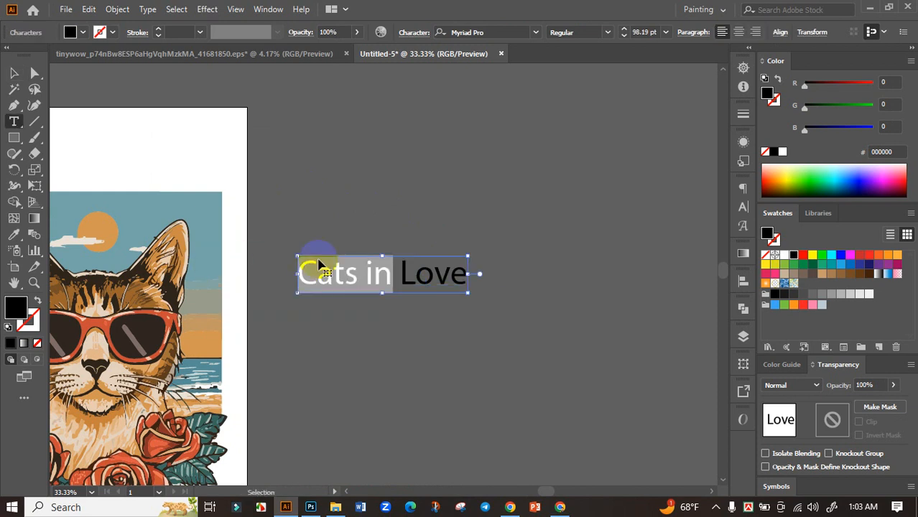
key("BackSpace")
left_click(14, 72)
left_click(375, 209)
key("ctrl+v")
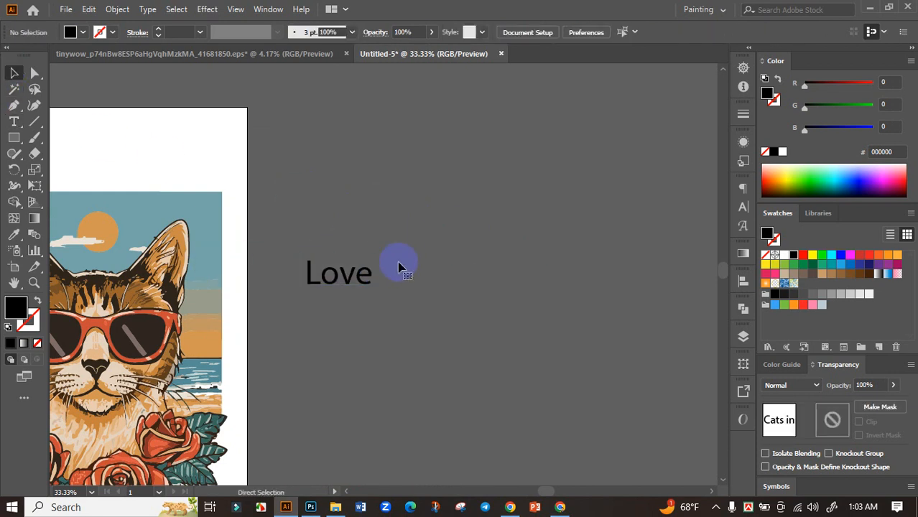
left_click_drag(395, 266, 412, 160)
Set the font of the "Cats in" text to Bowlby One SC Regular
left_click(353, 262)
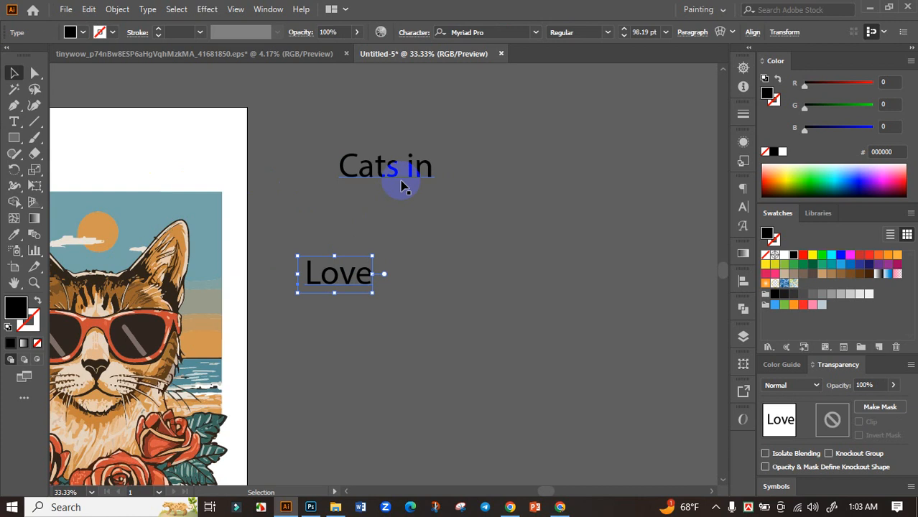
left_click(420, 155)
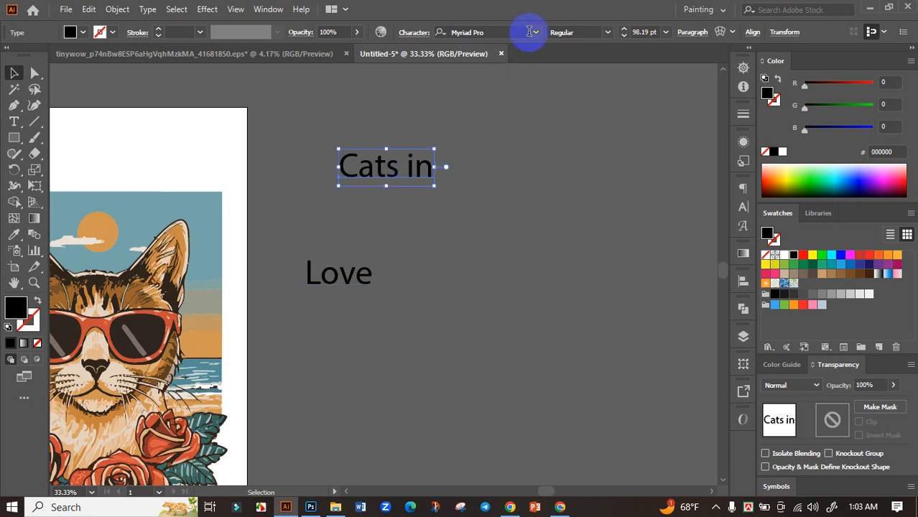
left_click(510, 32)
left_click(537, 32)
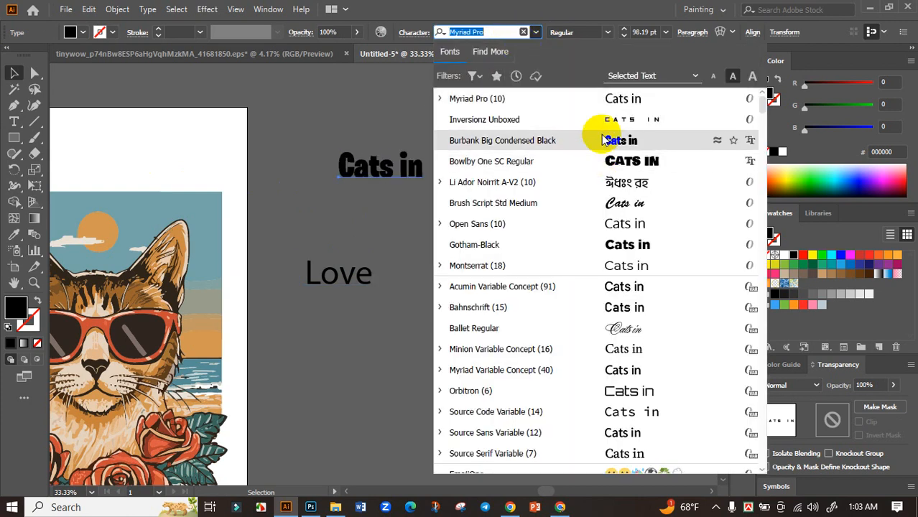
left_click(612, 159)
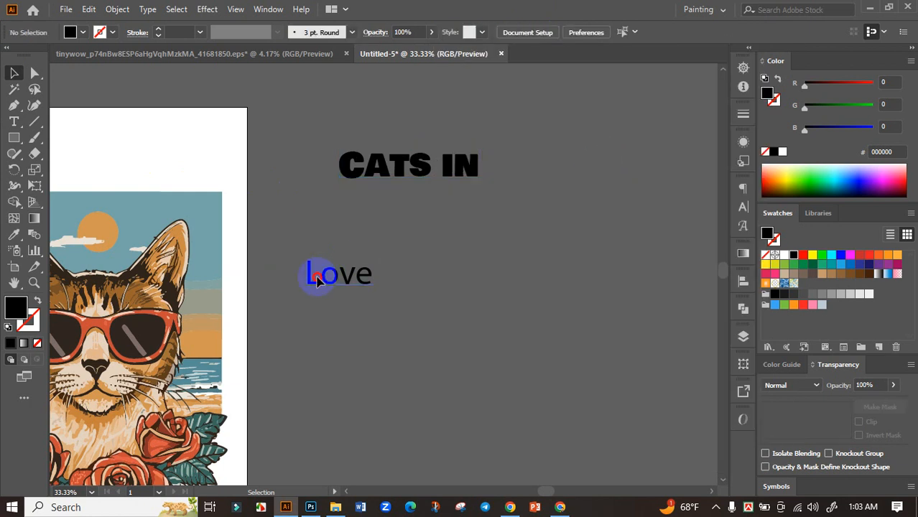
Move the "Love" text closer beneath "Cats in" and set its font to 4114 Blaster Laser Italic
left_click_drag(318, 272, 395, 239)
left_click(535, 34)
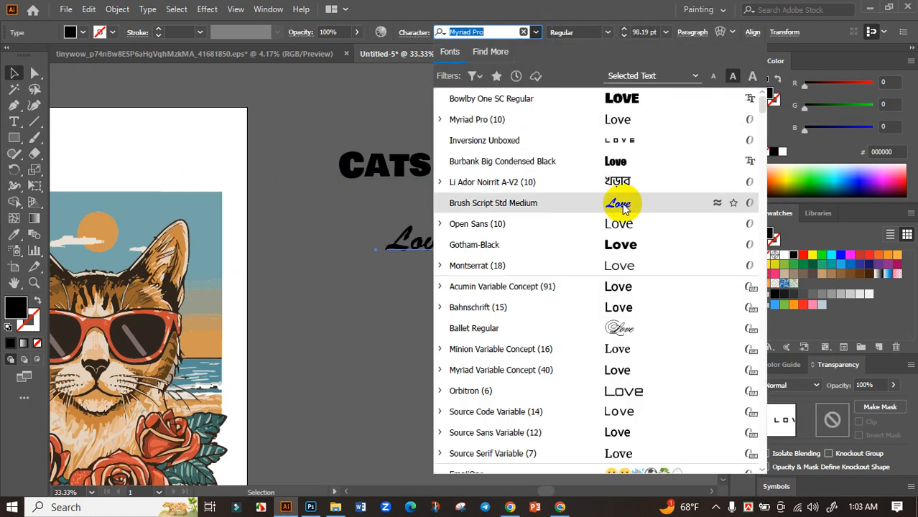
scroll(622, 306, "down", 6)
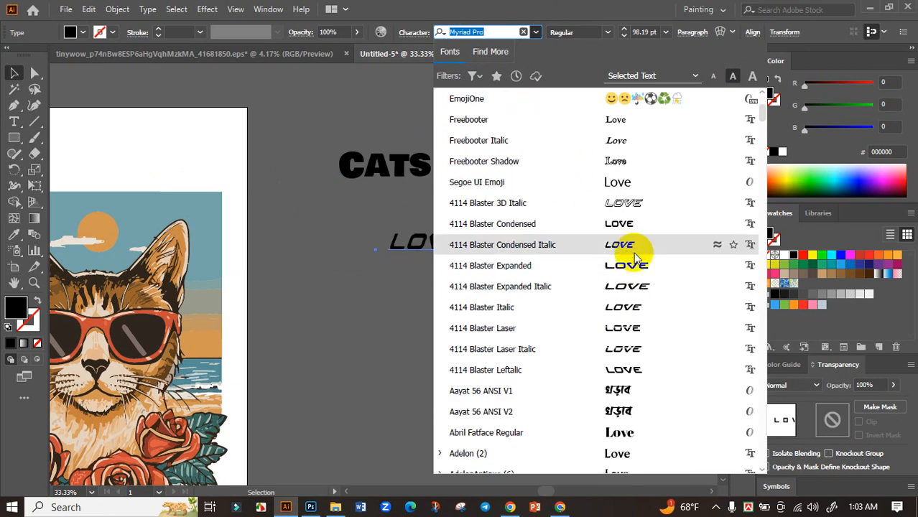
left_click(622, 349)
Set the font of the "Love" text to the Beautiful Lovers script font
left_click(535, 32)
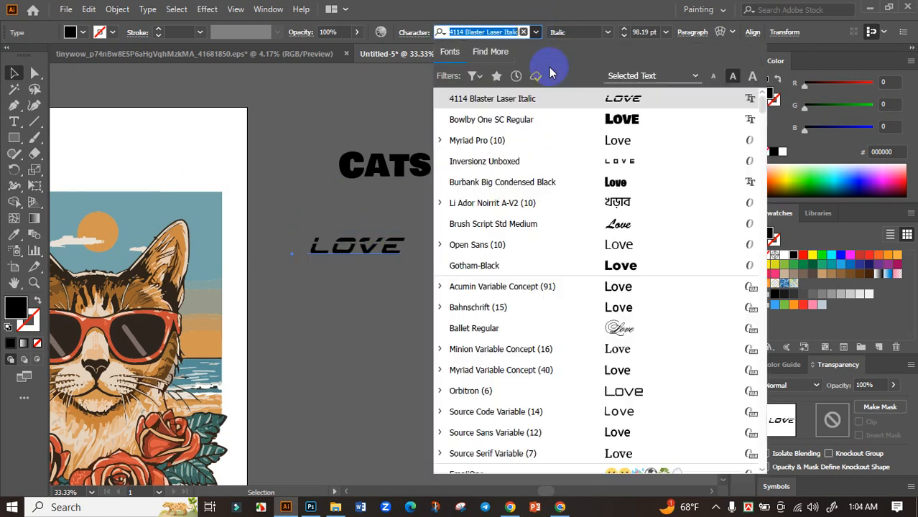
scroll(603, 302, "down", 10)
scroll(634, 330, "down", 2)
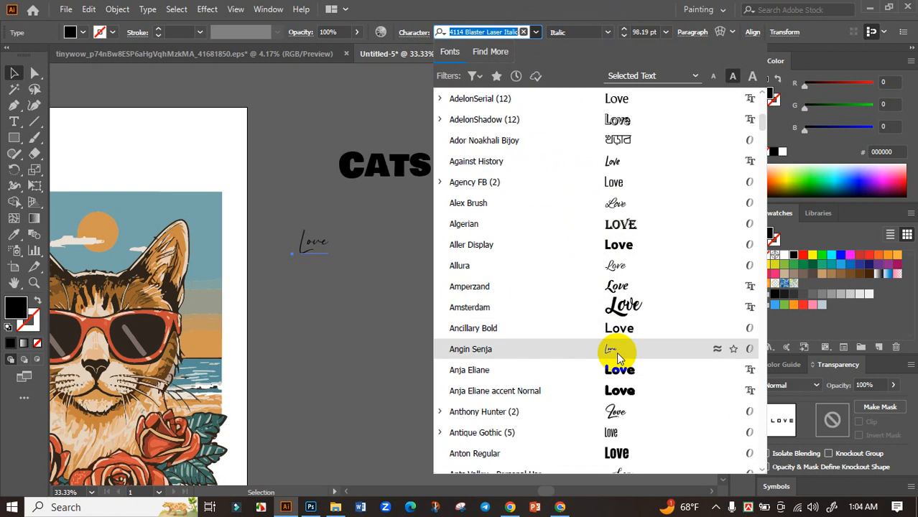
scroll(619, 337, "down", 2)
scroll(619, 287, "down", 4)
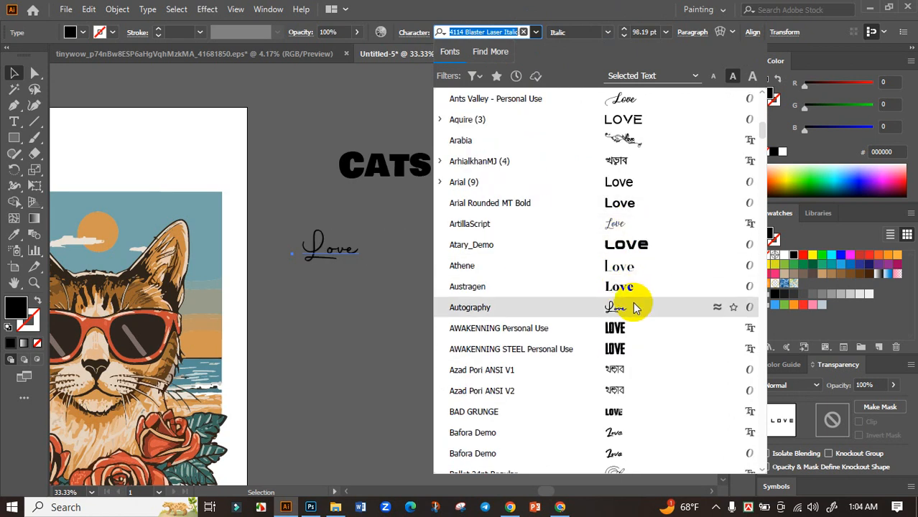
left_click(492, 242)
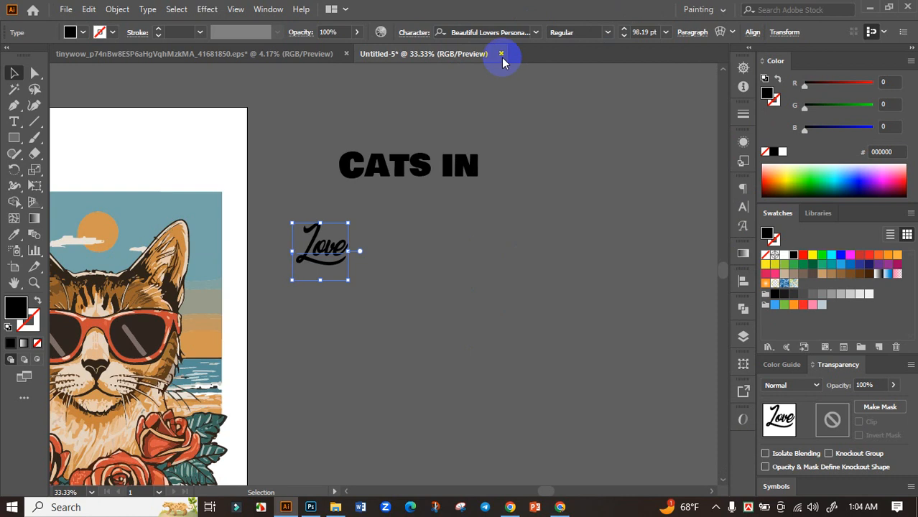
Move the "Love" text onto the artboard above the cat's head and enlarge it proportionally to about 214 pt
left_click_drag(349, 251, 553, 252)
left_click(418, 252)
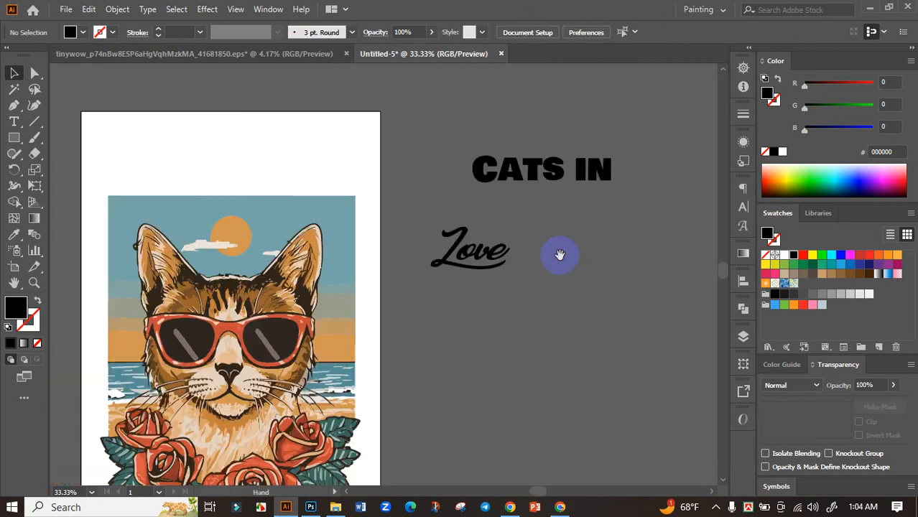
left_click_drag(394, 244, 415, 245)
left_click_drag(499, 252, 321, 206)
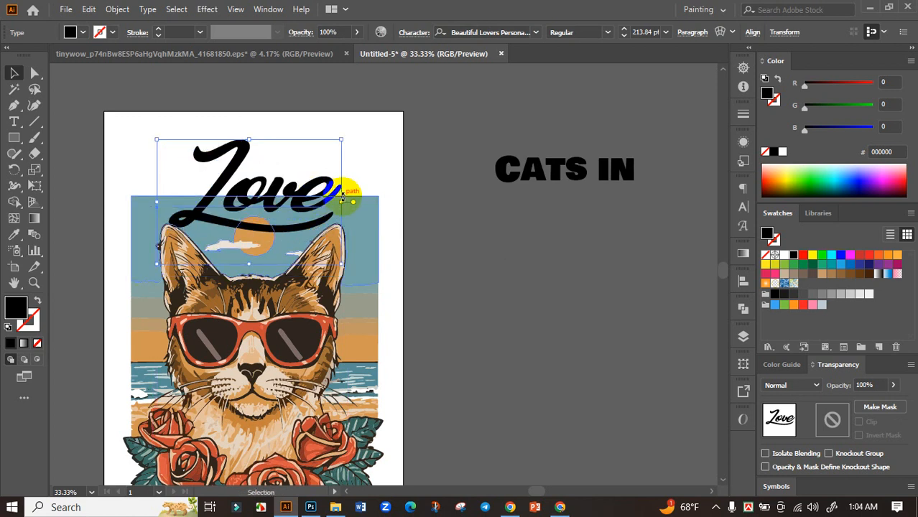
left_click(467, 271)
Shrink the "Cats in" text to about 58 pt and fit it above the letters "ove" of "Love"
scroll(538, 237, "up", 2)
left_click_drag(608, 212, 336, 218)
scroll(418, 195, "up", 2)
left_click(459, 228)
key("ctrl+minus")
left_click_drag(519, 250, 488, 198)
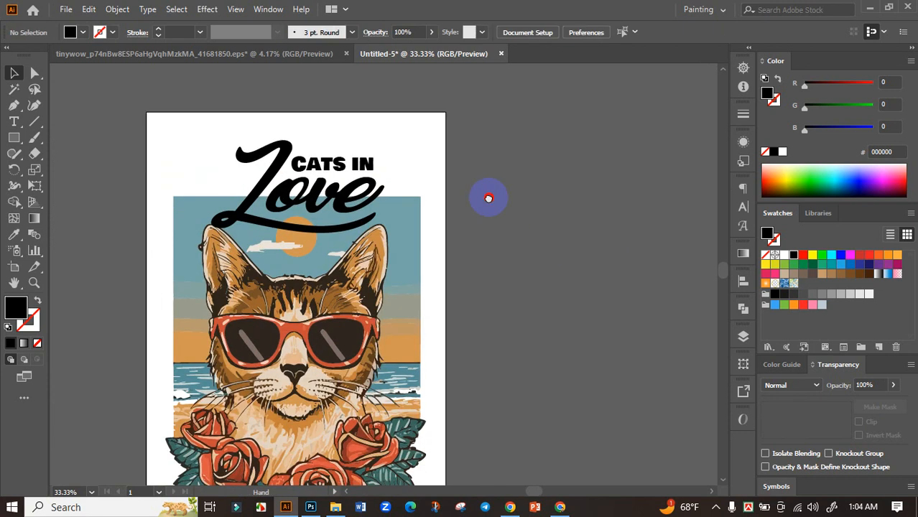
Set the font of the "Cats in" text to Bebas Neue Bold
scroll(355, 178, "up", 4)
left_click(410, 127)
scroll(410, 147, "down", 2)
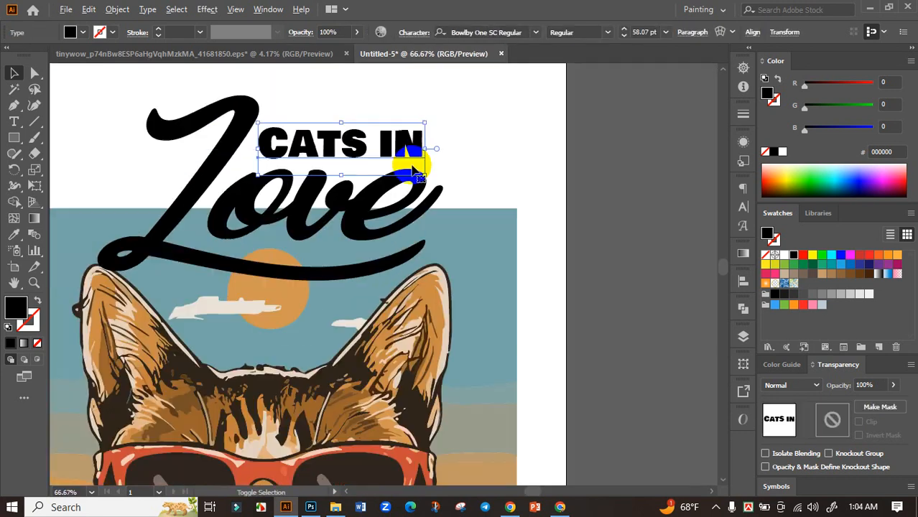
left_click_drag(409, 154, 398, 217)
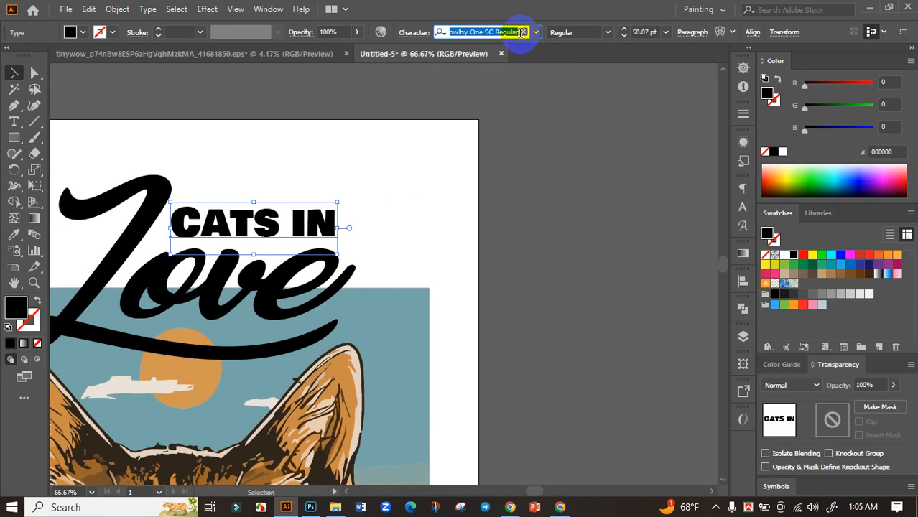
type("beb")
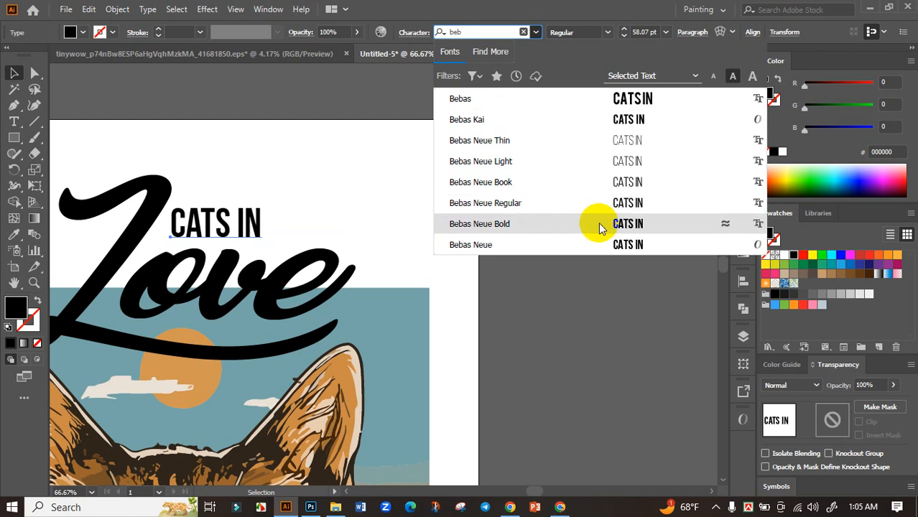
left_click(600, 226)
Enlarge the "Cats in" text proportionally to fill the space above "ove" and lower it towards those letters
left_click_drag(264, 204, 391, 175)
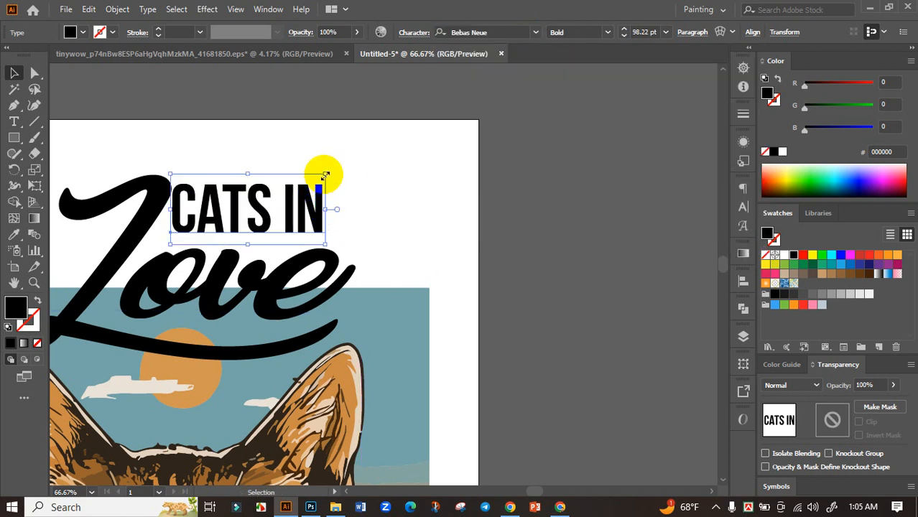
left_click_drag(320, 185, 332, 216)
left_click(512, 255)
scroll(512, 257, "down", 2)
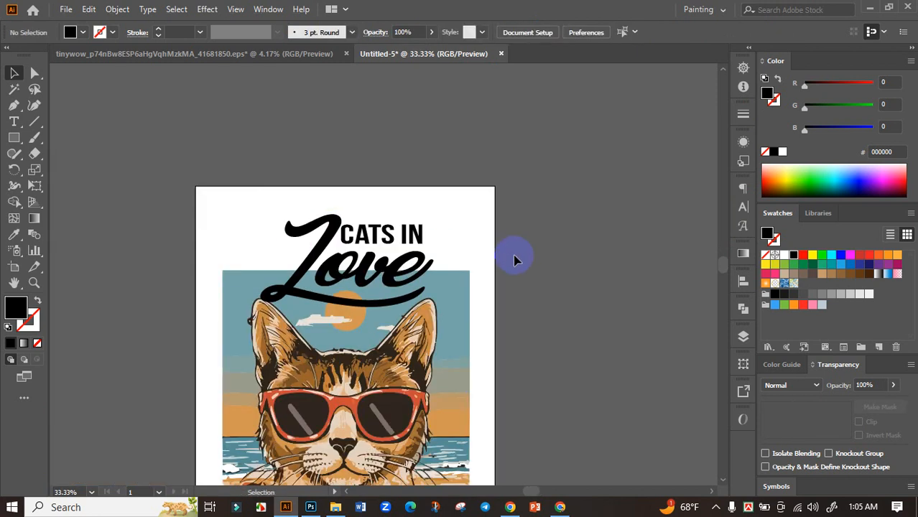
Fine-tune the position of "Cats in" so it sits evenly between the tall L and the letters "ove"
scroll(407, 240, "up", 3)
left_click_drag(401, 233, 405, 234)
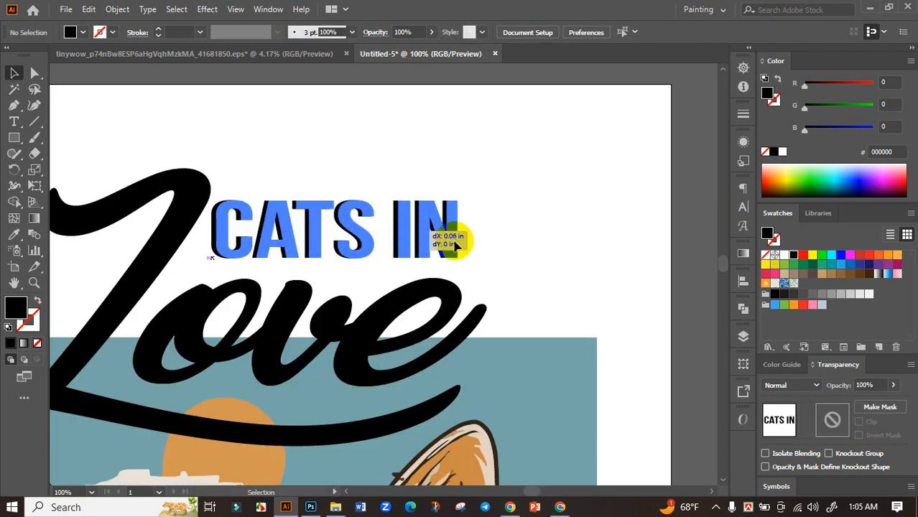
scroll(456, 241, "down", 3)
left_click(569, 258)
left_click_drag(532, 208, 469, 145)
scroll(376, 184, "up", 3)
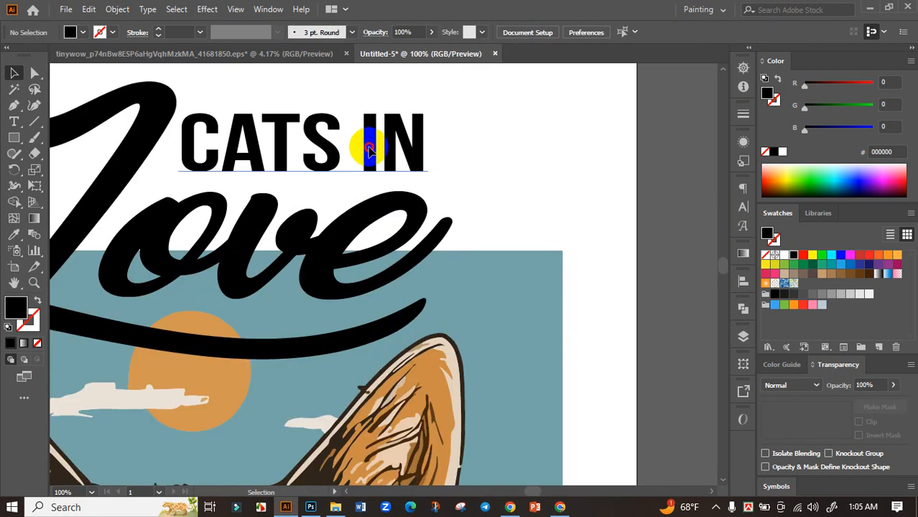
left_click_drag(367, 148, 401, 171)
scroll(401, 169, "down", 2)
left_click(527, 188)
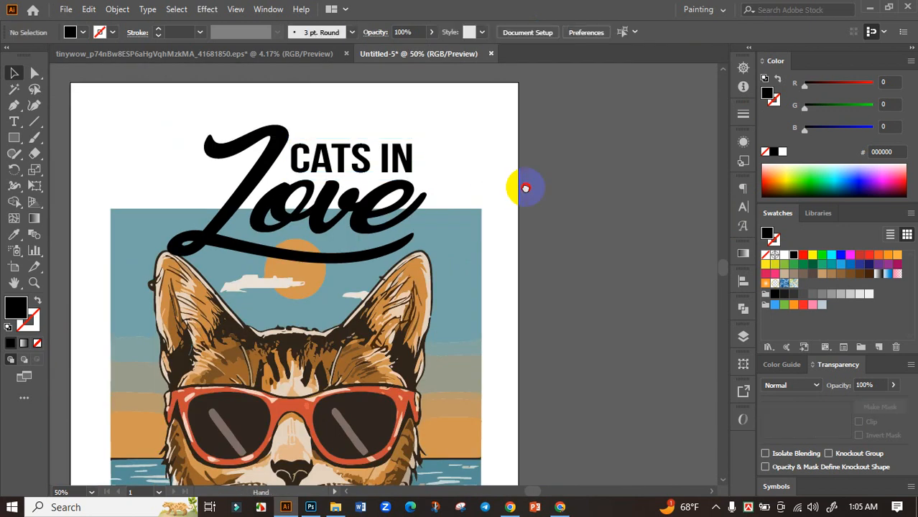
left_click_drag(524, 188, 547, 190)
Convert the "Love" and "Cats in" texts to outlines
left_click(341, 257)
key("ctrl+shift+a")
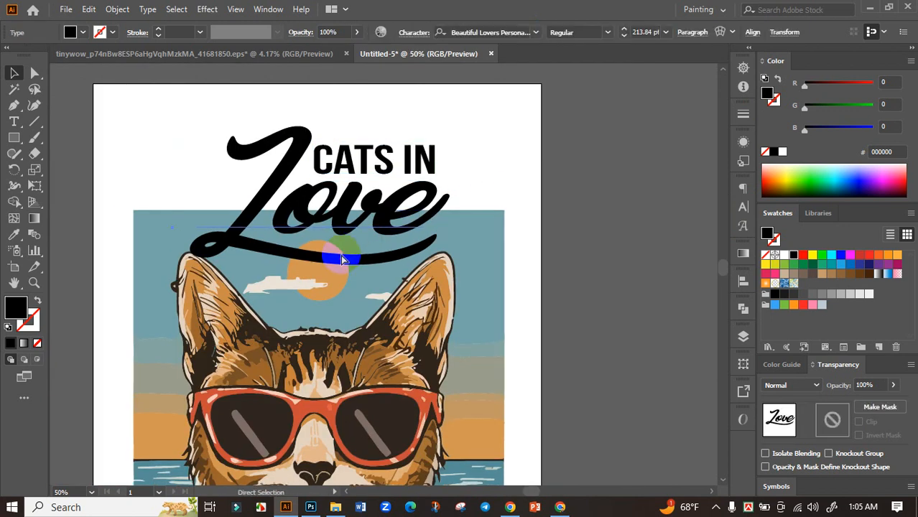
left_click(341, 257)
left_click(379, 164)
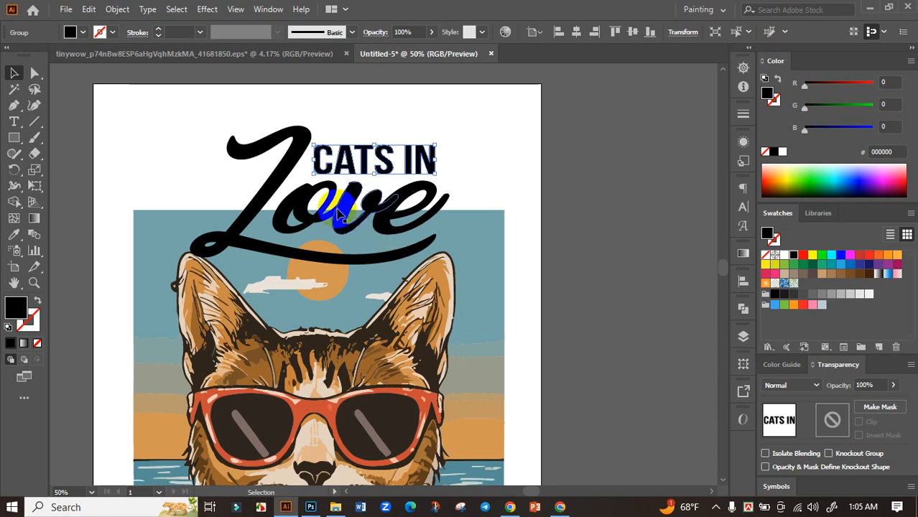
Centre the outlined "Love" horizontally on the artboard, and shift it slightly towards the right edge
left_click(379, 205)
left_click(743, 280)
left_click(610, 310)
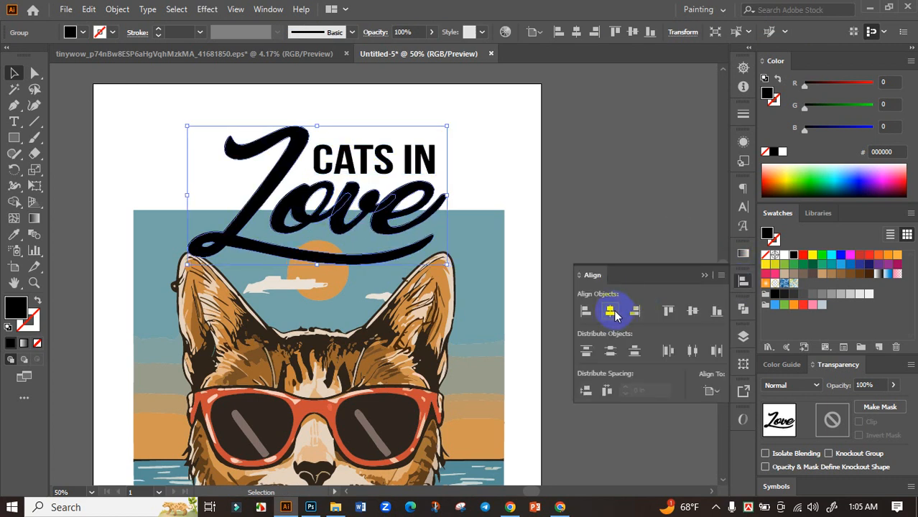
left_click(702, 277)
left_click(666, 283)
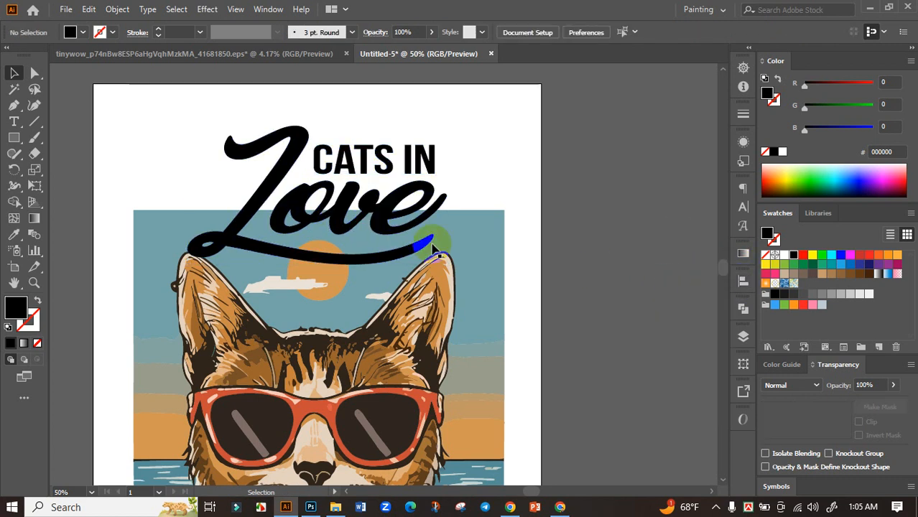
left_click(386, 217)
left_click_drag(385, 217, 392, 217)
left_click(612, 267)
Raise the outlined "Love" slightly to clear the cat's ears, and move "Cats in" up by a matching amount
scroll(560, 208, "down", 2)
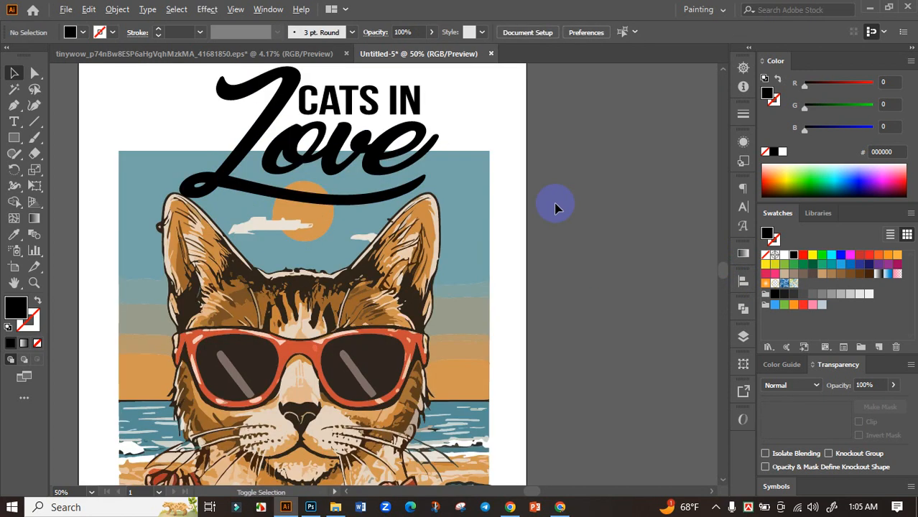
scroll(552, 201, "down", 3)
scroll(520, 204, "up", 4)
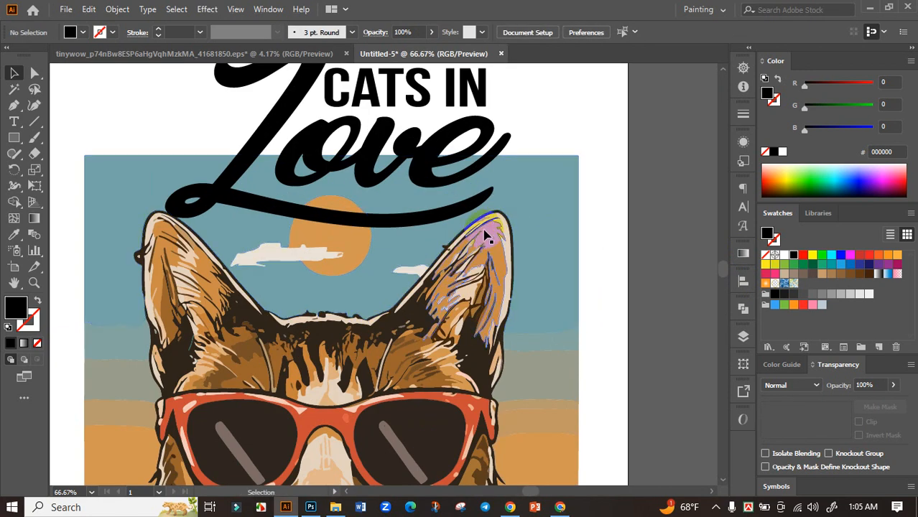
left_click(299, 210)
left_click_drag(293, 207, 336, 306)
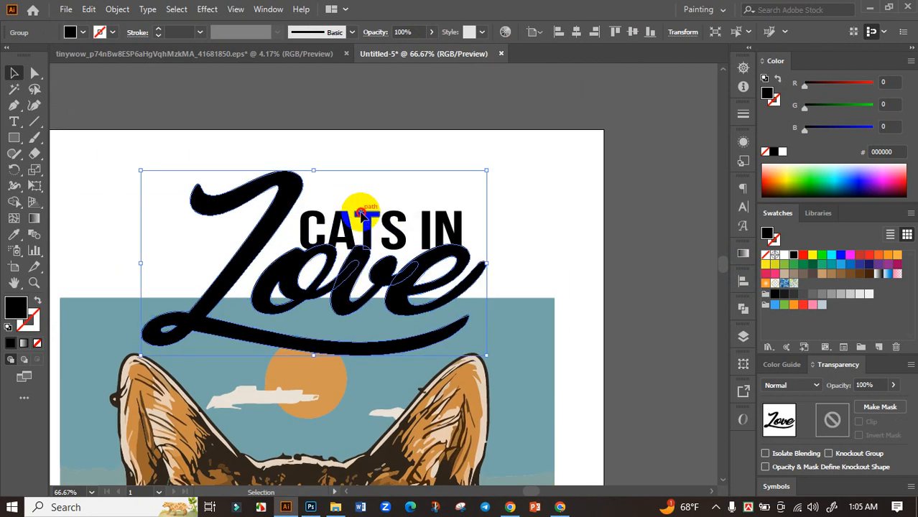
left_click_drag(365, 221, 391, 215)
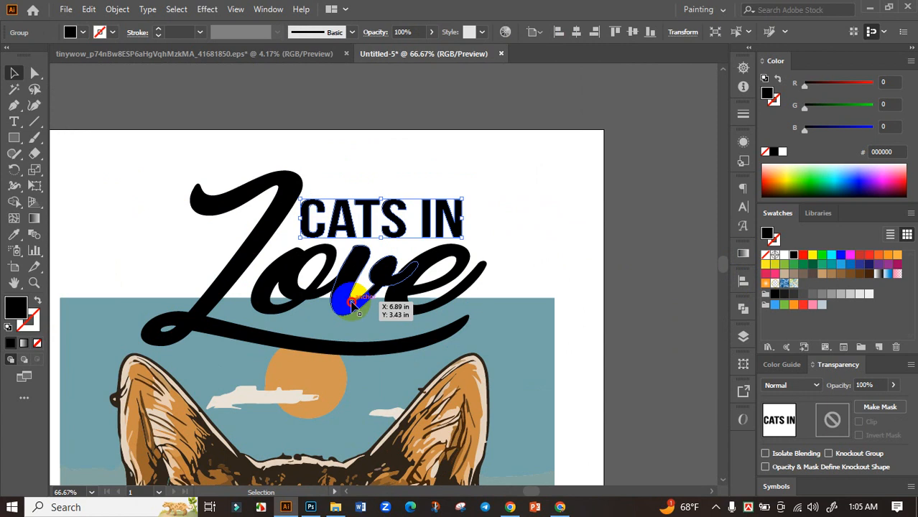
Start an offset path on the outlined "Love" with the preview on, and try an offset of 0.14 in
left_click(352, 305)
left_click(117, 9)
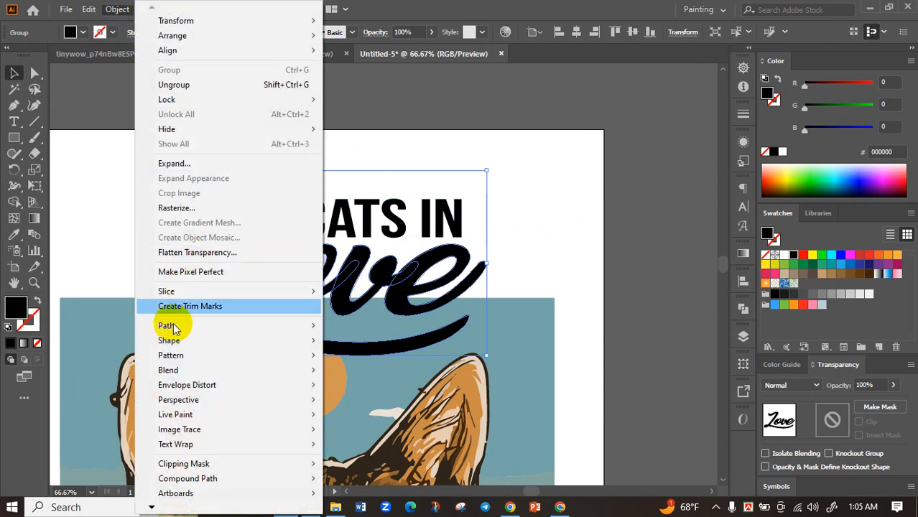
mouse_move(173, 327)
left_click(359, 370)
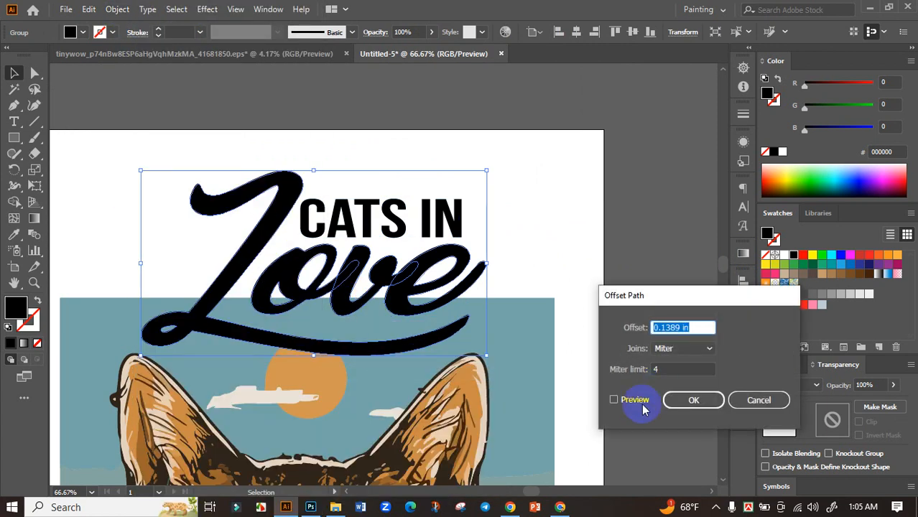
left_click(614, 400)
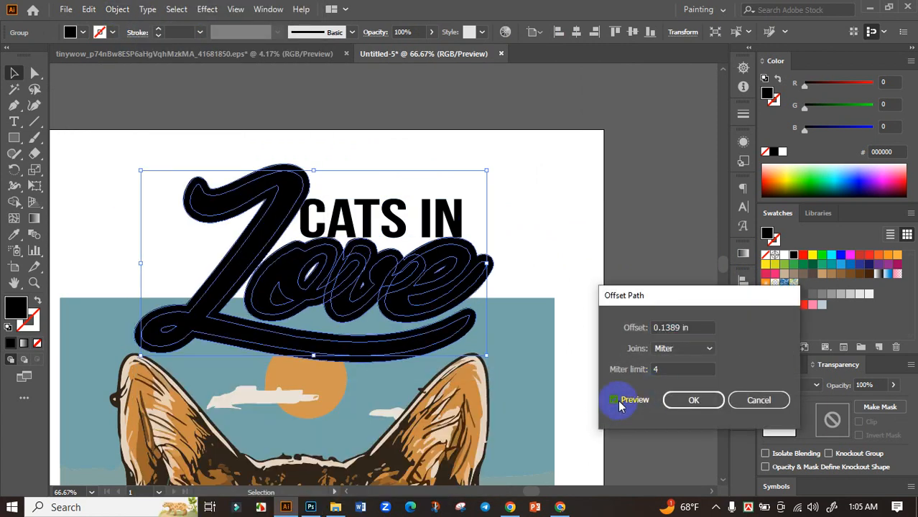
left_click(670, 328)
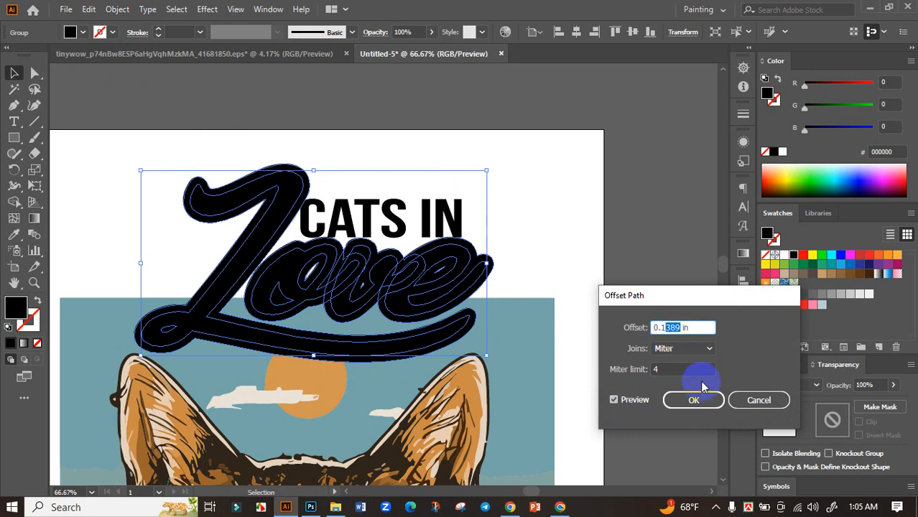
type("4")
left_click(616, 400)
left_click(614, 400)
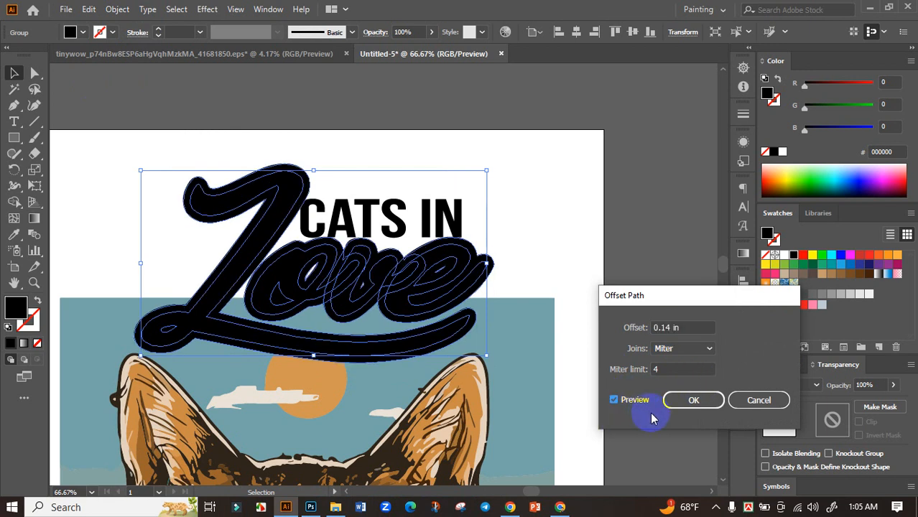
Set the offset to 0.16 in with miter joins and apply it to the outlined "Love"
left_click(668, 328)
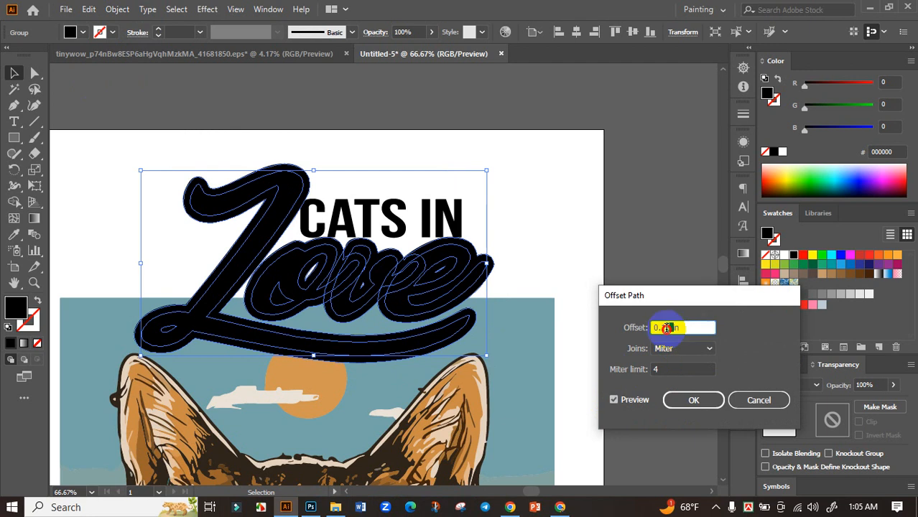
type("6")
left_click(616, 400)
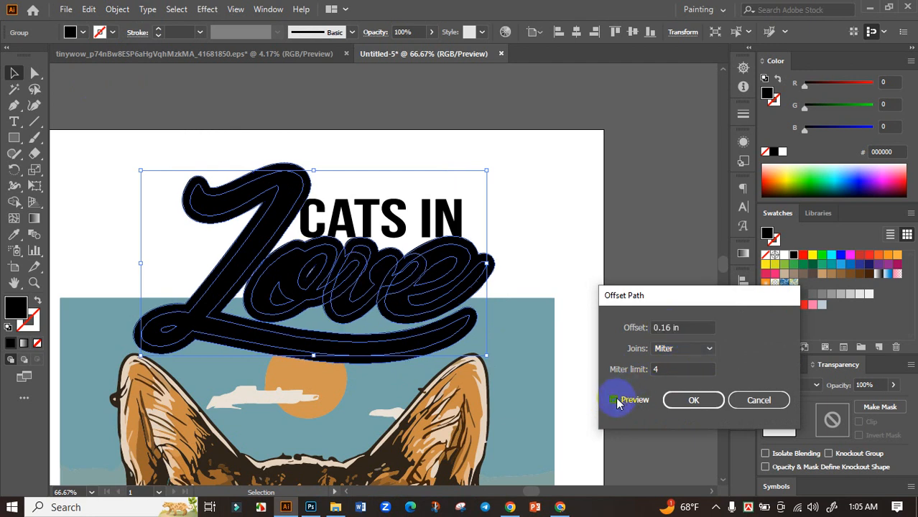
left_click(616, 401)
left_click(686, 402)
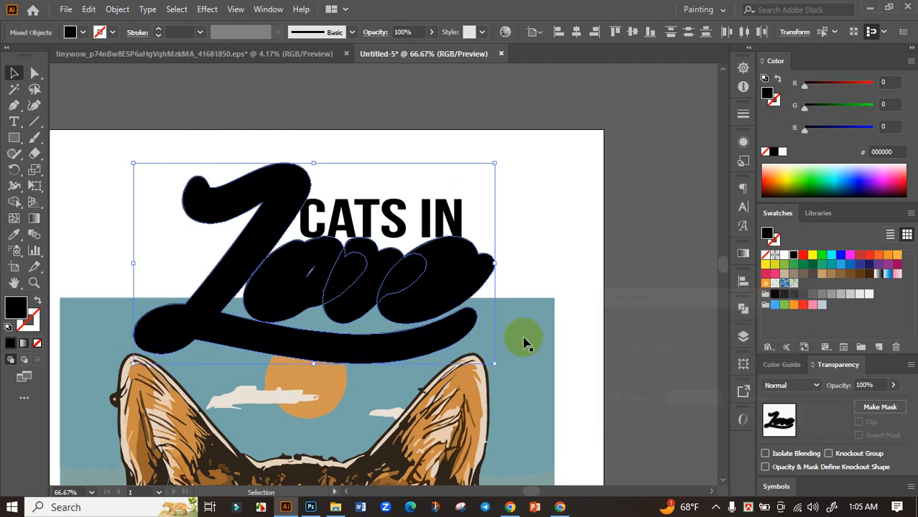
Cut the offset shape of "Love", add an opacity mask with clipping off to the cat artwork, and open the mask for editing
scroll(522, 339, "down", 2)
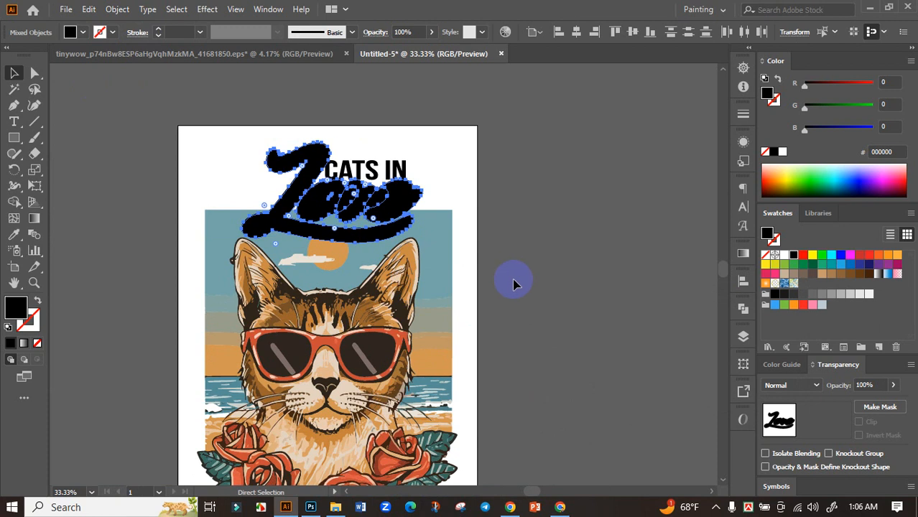
left_click(513, 284)
left_click_drag(392, 308, 426, 235)
left_click(422, 237)
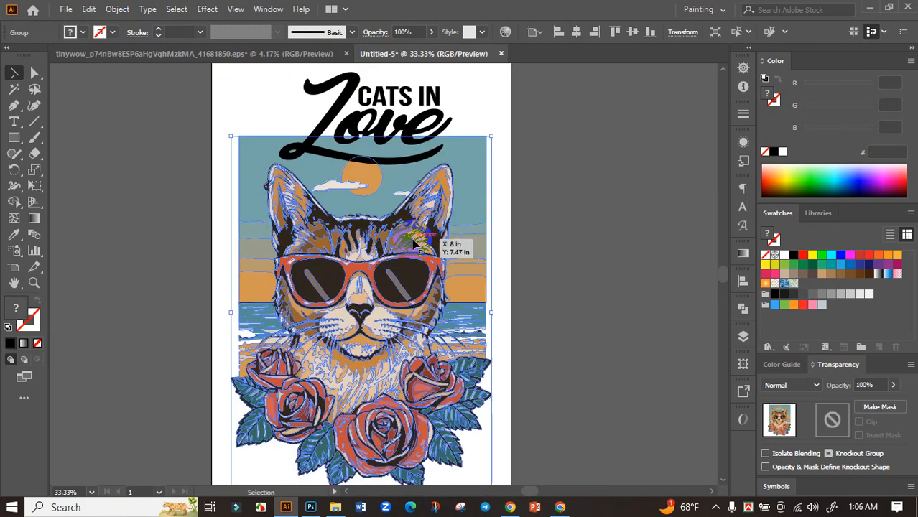
left_click(880, 407)
left_click(858, 422)
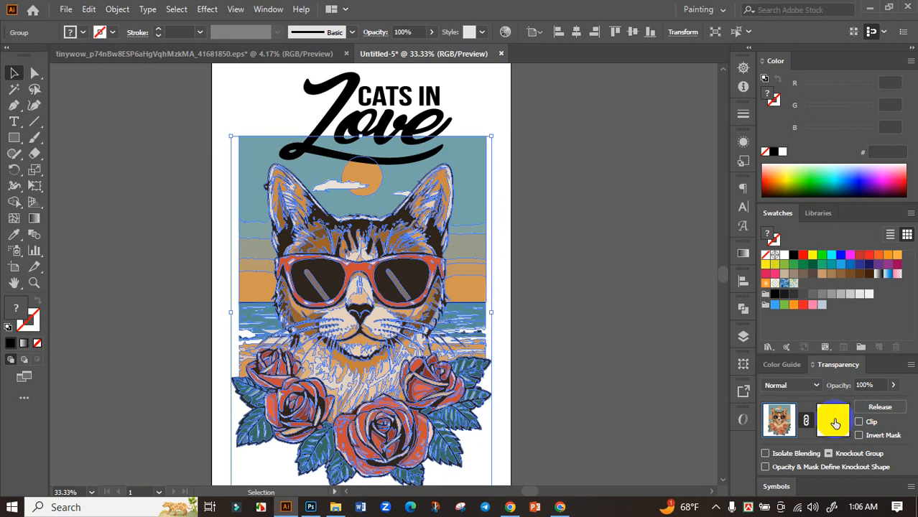
left_click(834, 421)
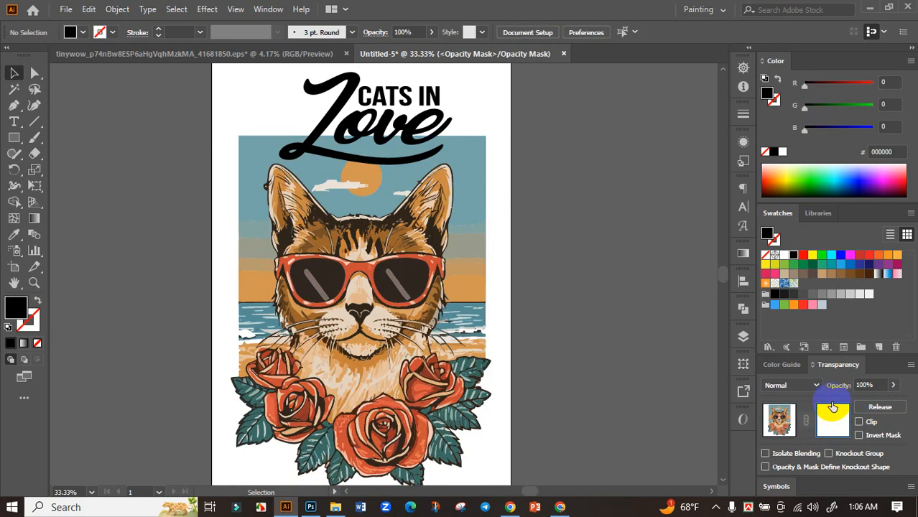
Paste the cut offset shape in place into the opacity mask, and return to editing the artwork
key("ctrl+f")
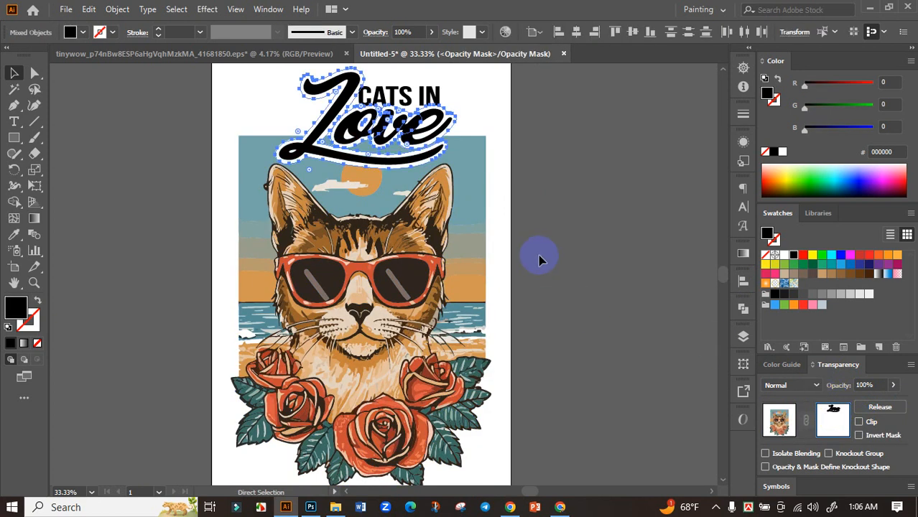
left_click_drag(533, 195, 564, 260)
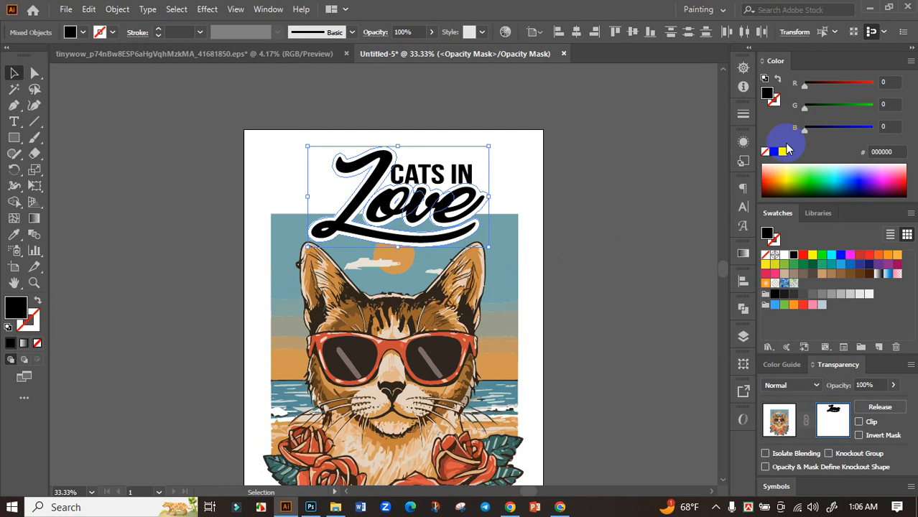
left_click(651, 221)
scroll(646, 224, "down", 2)
scroll(570, 237, "up", 3)
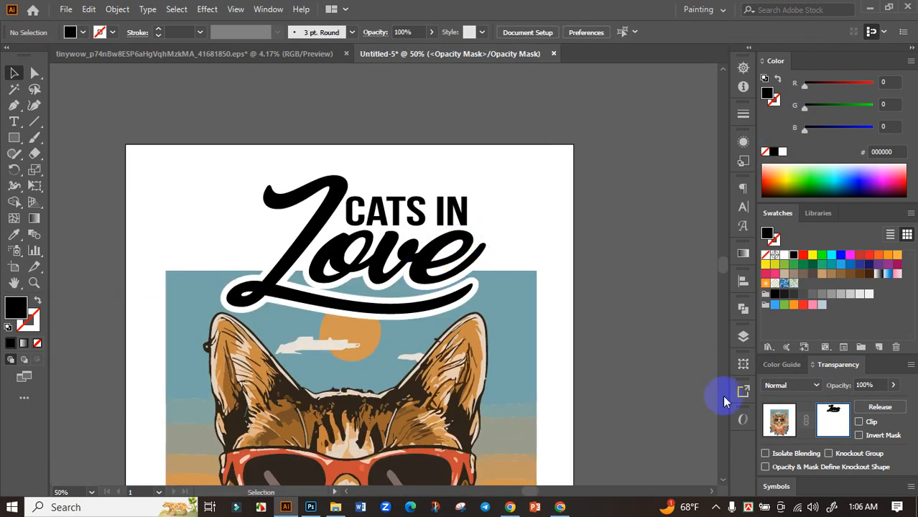
left_click(779, 424)
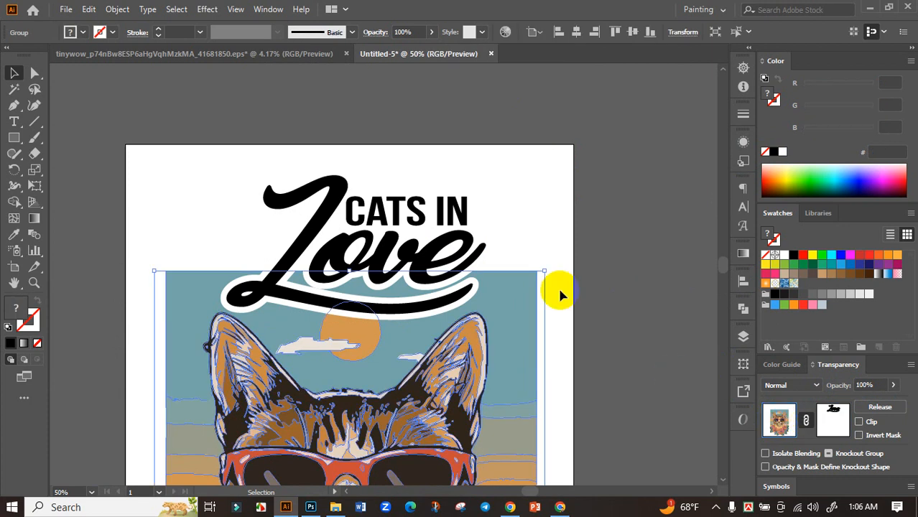
left_click(593, 271)
Fill the outlined "Love" with the red-orange #df5a44 sampled from the cat artwork
left_click(427, 250)
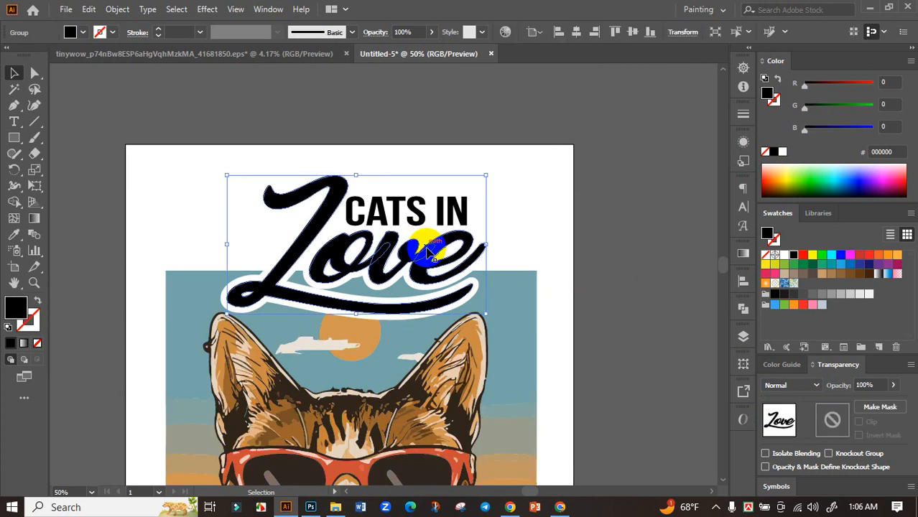
left_click(13, 235)
scroll(447, 287, "down", 10)
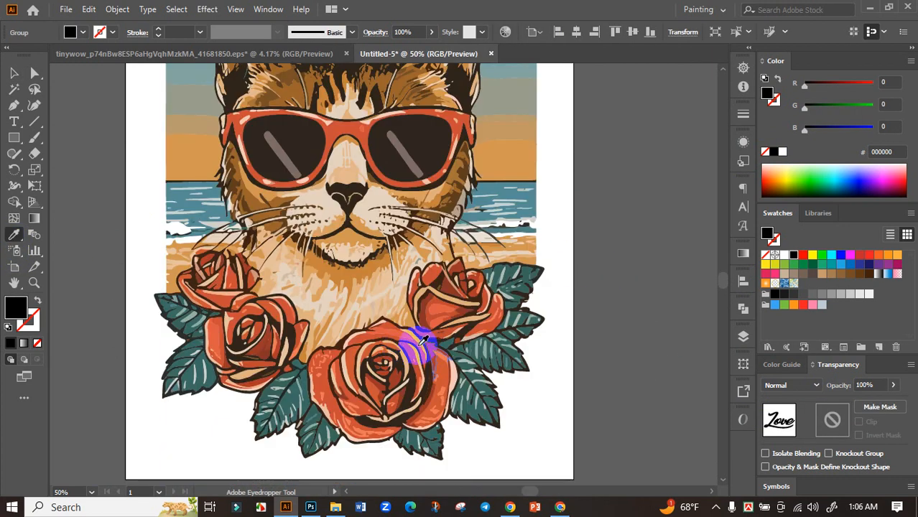
scroll(386, 339, "up", 5)
left_click(389, 314)
scroll(423, 321, "down", 5)
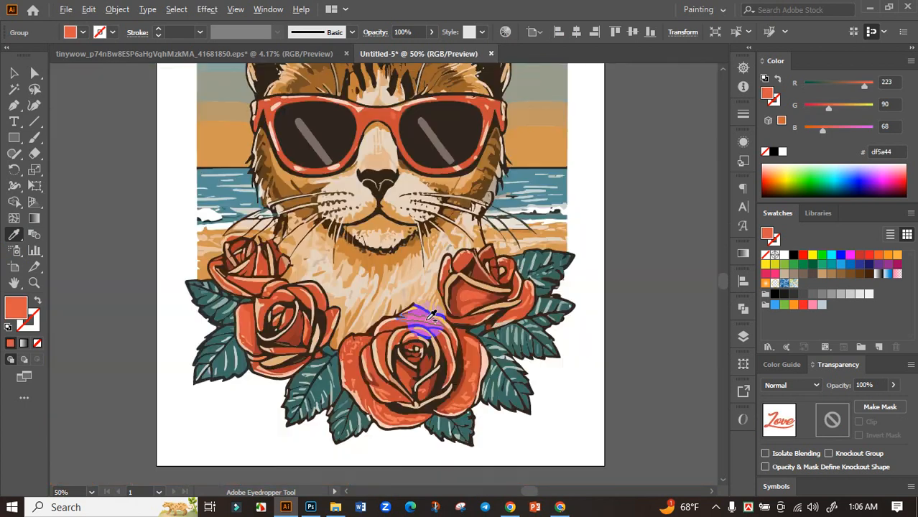
left_click(11, 72)
left_click(184, 144)
scroll(179, 143, "up", 8)
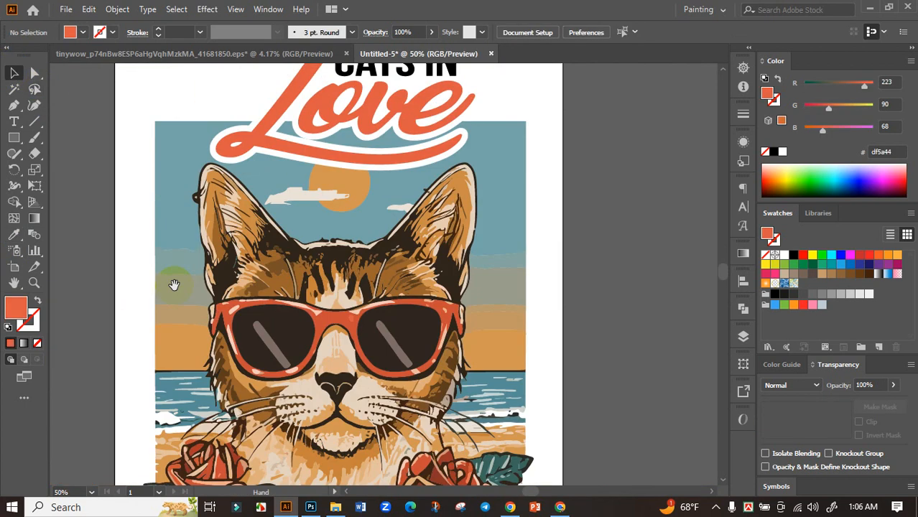
Fill the outlined "Cats in" with the light tan #deb07d sampled from the fur on the cat's forehead
left_click(406, 129)
scroll(57, 236, "down", 3)
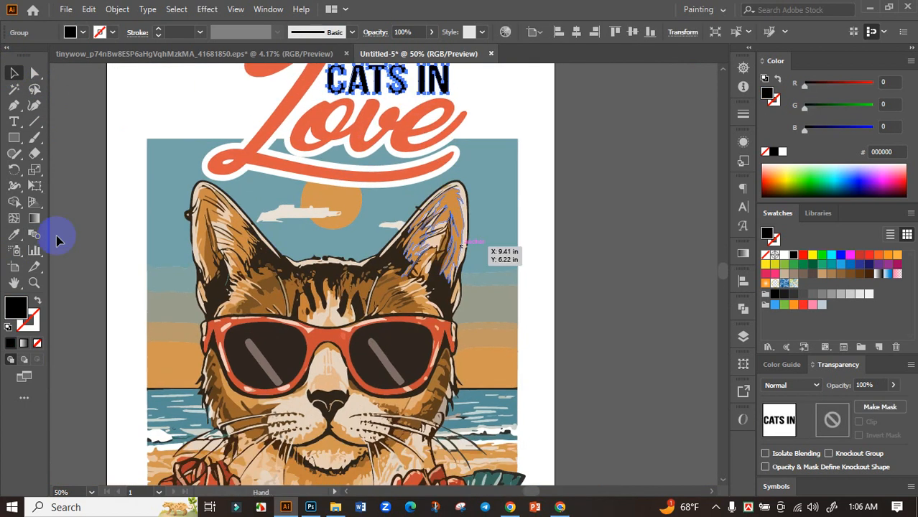
left_click(13, 235)
scroll(349, 274, "up", 2)
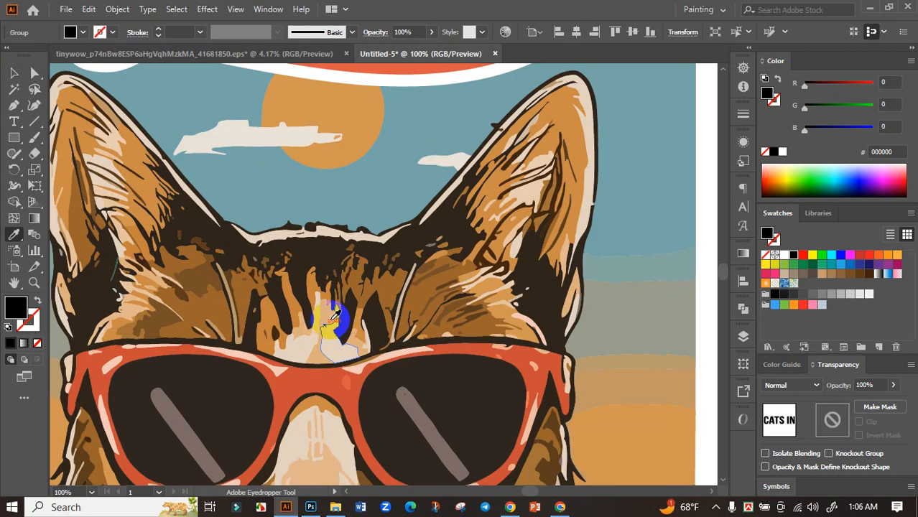
left_click(328, 319)
scroll(362, 226, "up", 5)
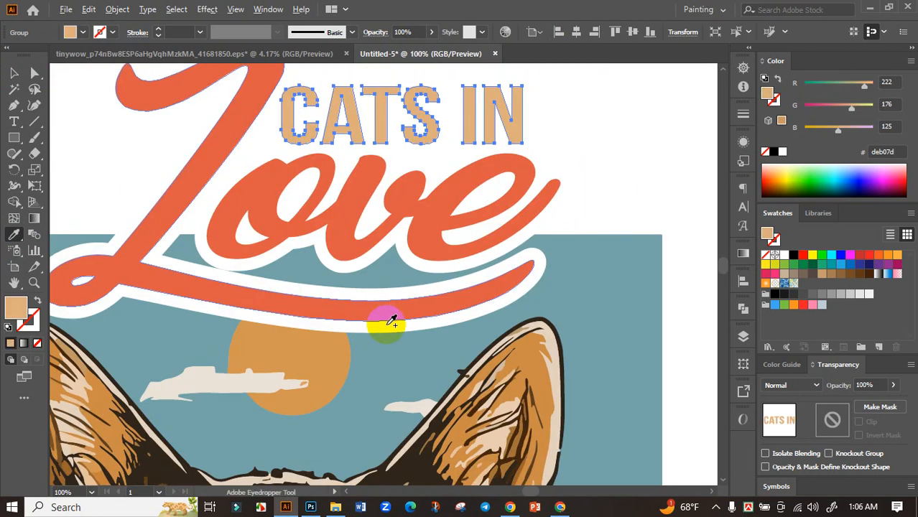
scroll(389, 318, "down", 2)
left_click(14, 73)
left_click(113, 107)
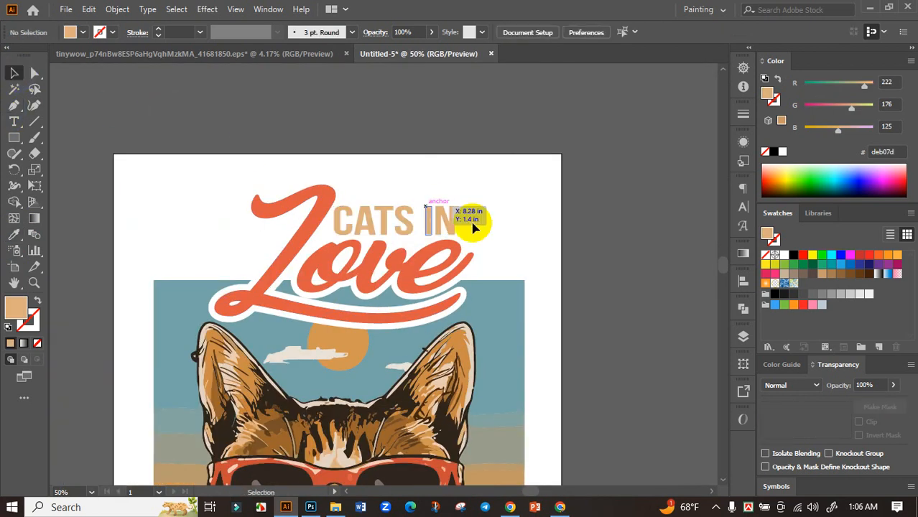
Recolour the outlined "Cats in" with the darker brown #9b642b sampled from the cat's forehead fur
left_click(447, 230)
left_click_drag(503, 273, 447, 188)
left_click(14, 234)
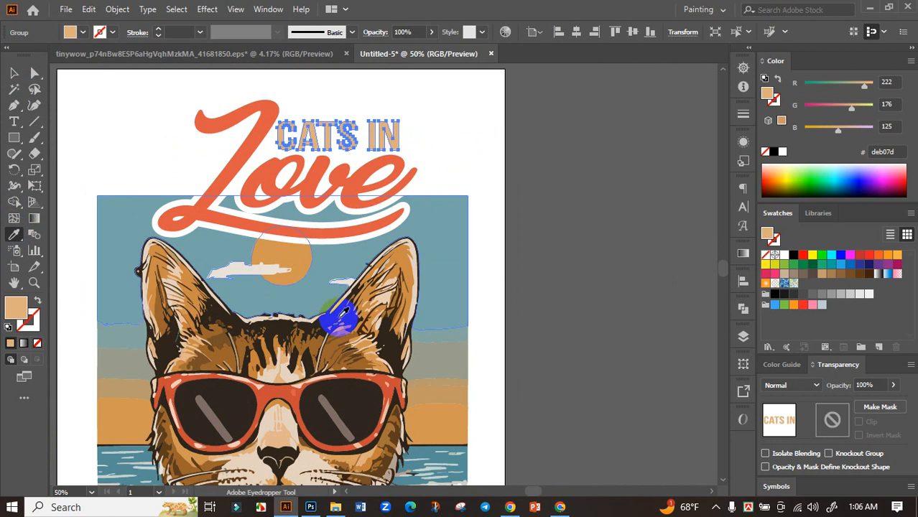
scroll(373, 351, "up", 2)
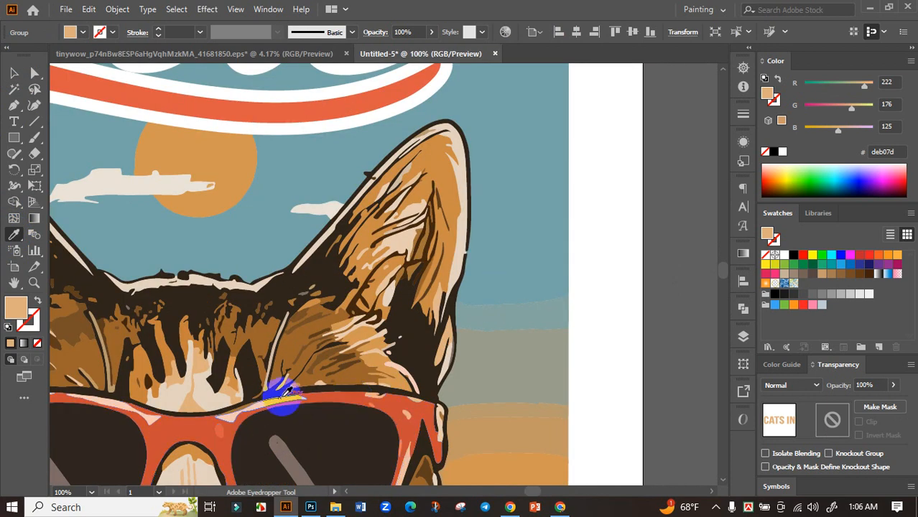
left_click(248, 328)
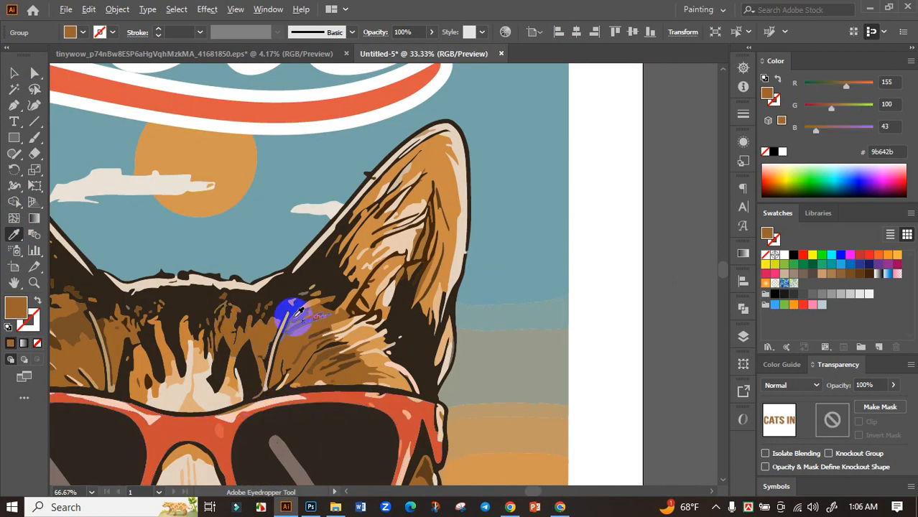
scroll(291, 307, "down", 3)
left_click(8, 72)
left_click(180, 92)
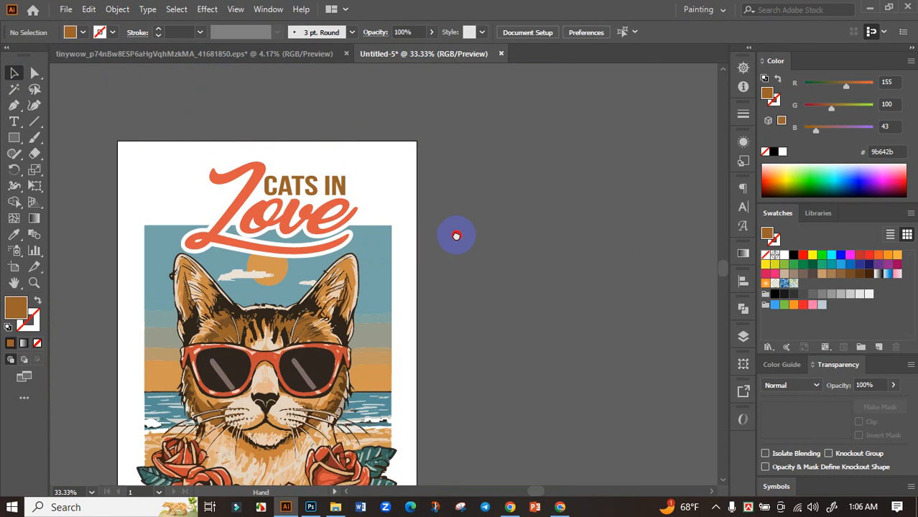
Group the slogan with the cat artwork and enlarge the whole design slightly from its centre to better fill the artboard
left_click_drag(457, 235, 492, 197)
scroll(492, 197, "down", 1)
left_click_drag(536, 246, 532, 223)
left_click_drag(221, 108, 488, 439)
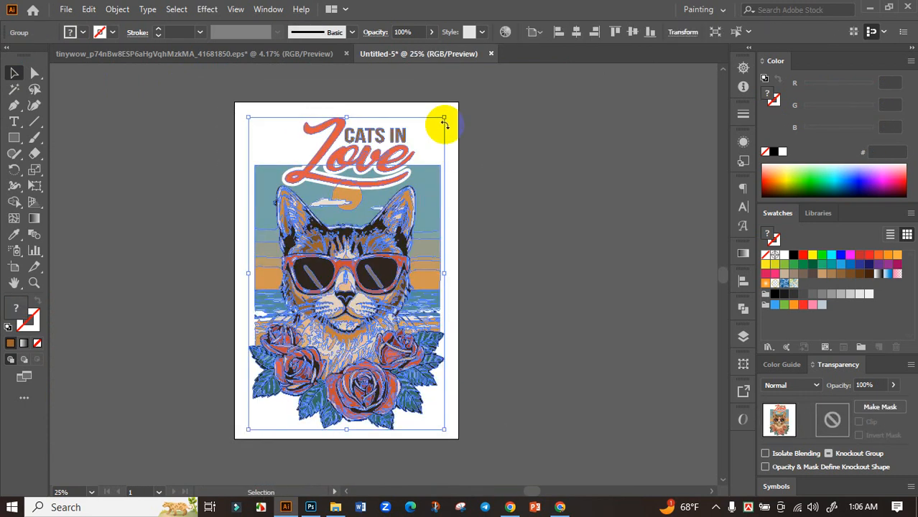
left_click_drag(443, 117, 448, 110)
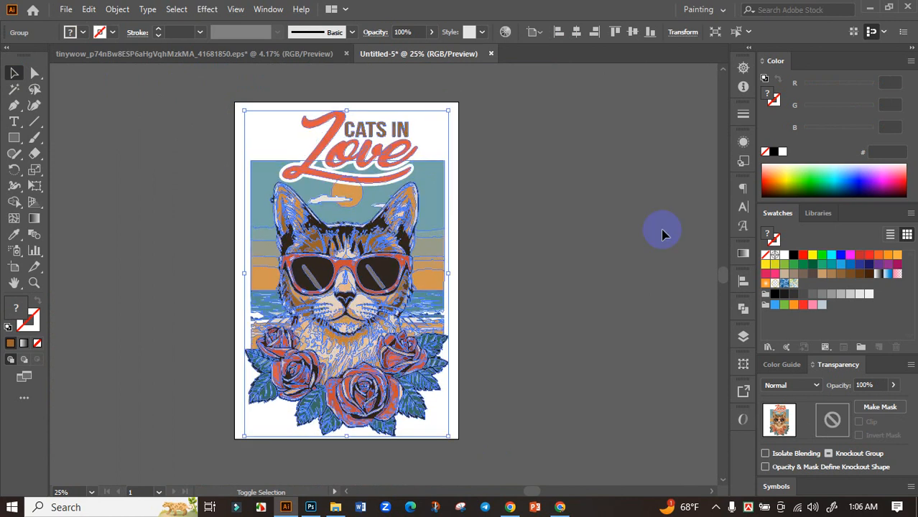
Centre the grouped design vertically on the artboard and deselect it
left_click(743, 280)
left_click(691, 312)
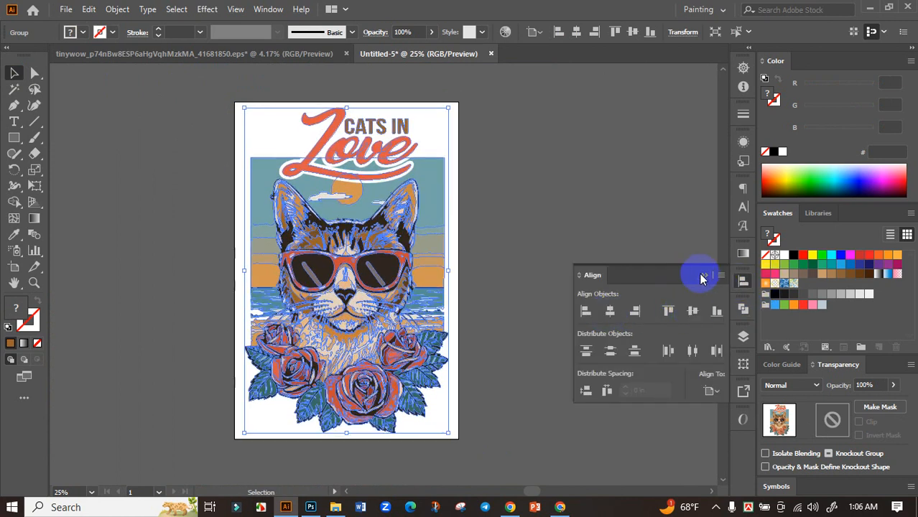
left_click(702, 275)
left_click(605, 314)
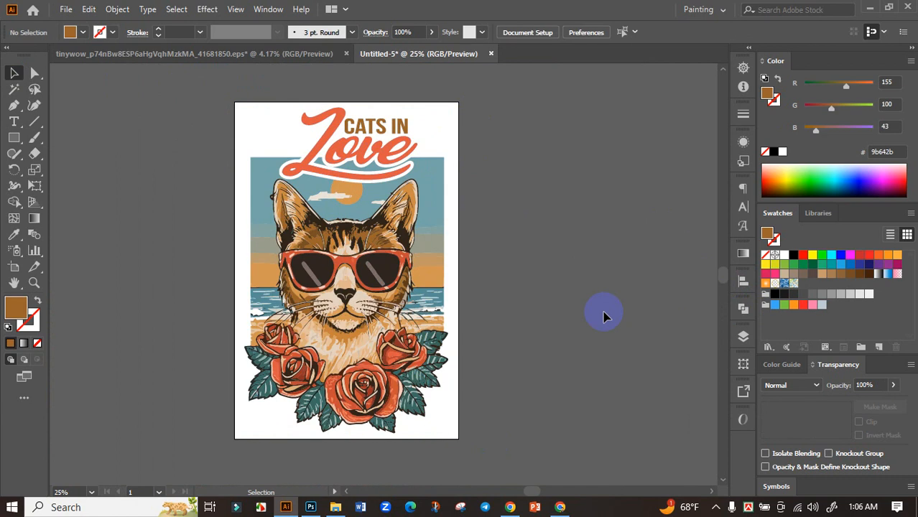